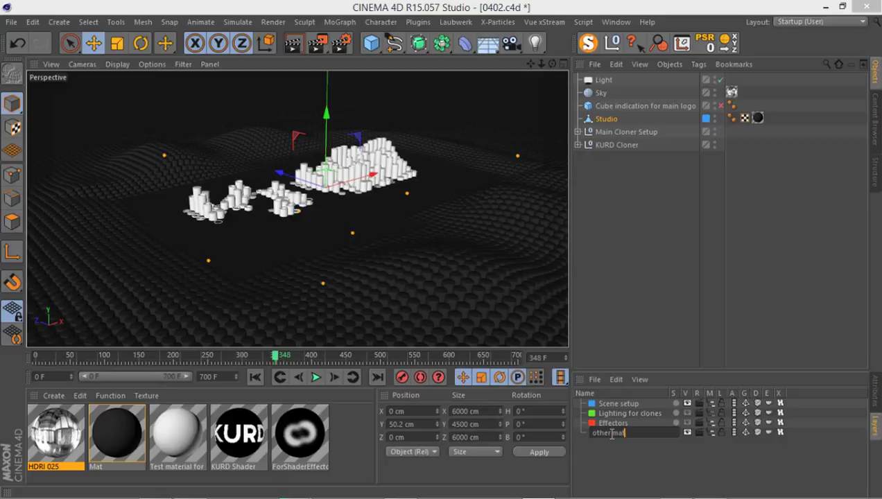
# Finish naming the fourth layer "other matrials" and add another layer named "KURD Cloner materials"
pyautogui.write('ials')
pyautogui.press('Return')
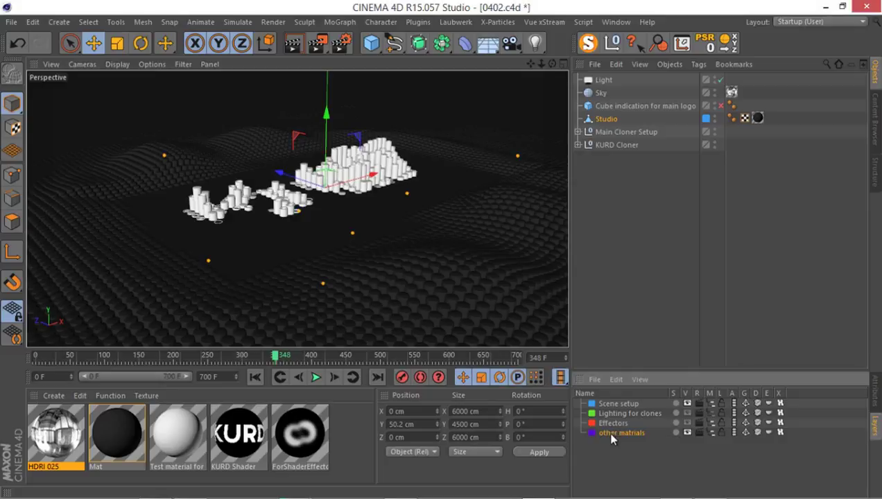
pyautogui.doubleClick(619, 443)
pyautogui.doubleClick(619, 442)
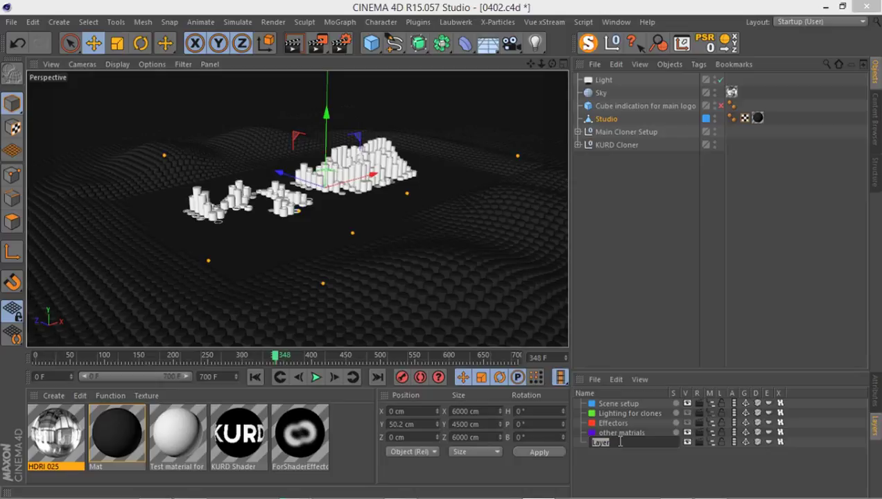
pyautogui.write('M')
pyautogui.press('BackSpace')
pyautogui.write('KURD Cloner materials')
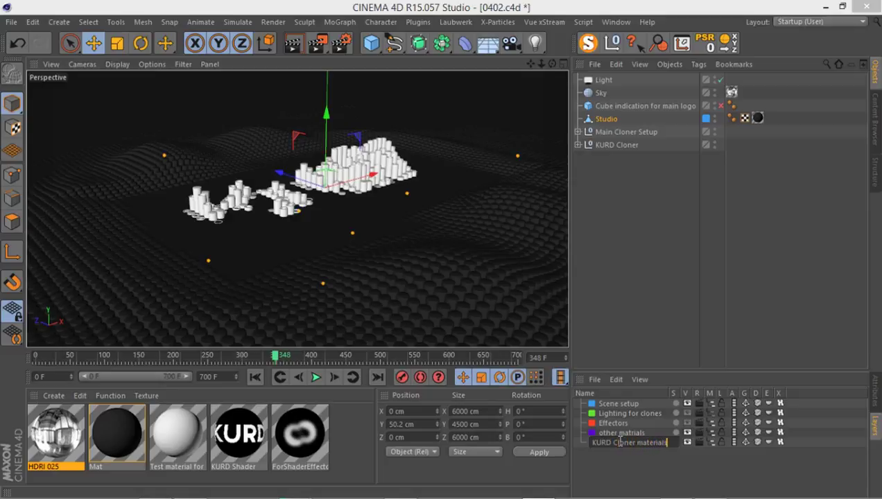
pyautogui.press('Return')
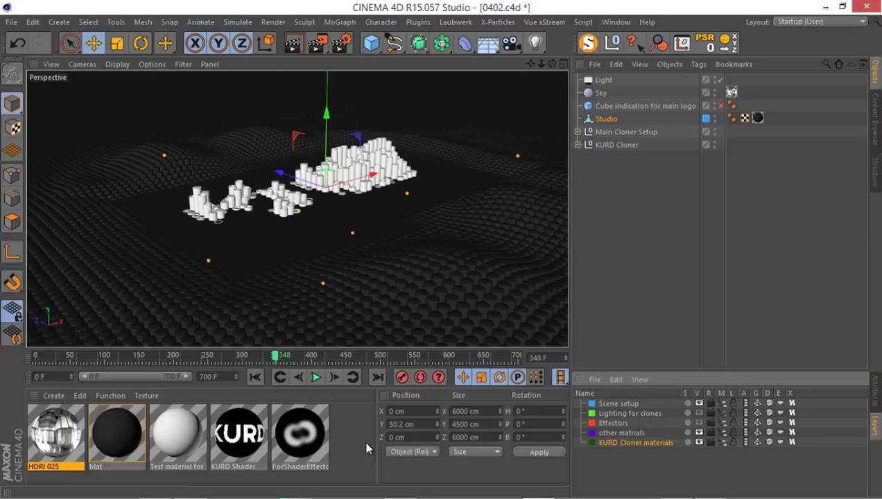
# Assign all existing materials to the "other matrials" layer and filter the materials to those with no layer
pyautogui.moveTo(367, 450); pyautogui.dragTo(612, 434)
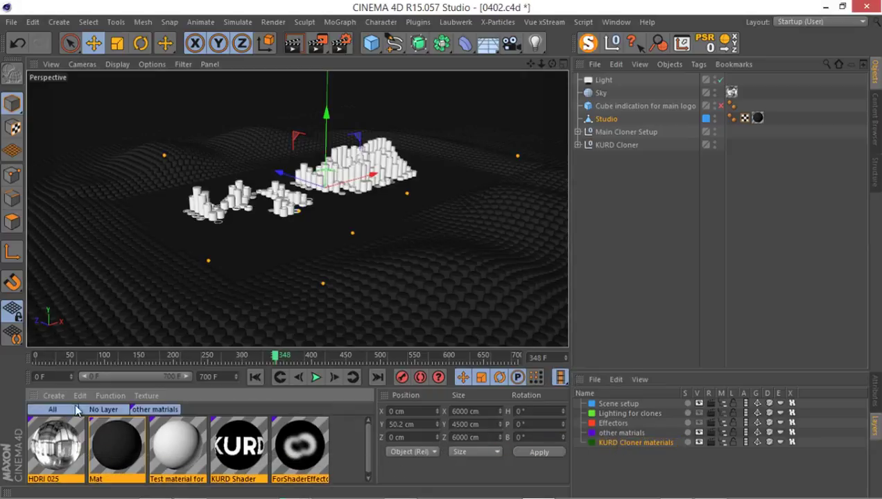
pyautogui.click(99, 410)
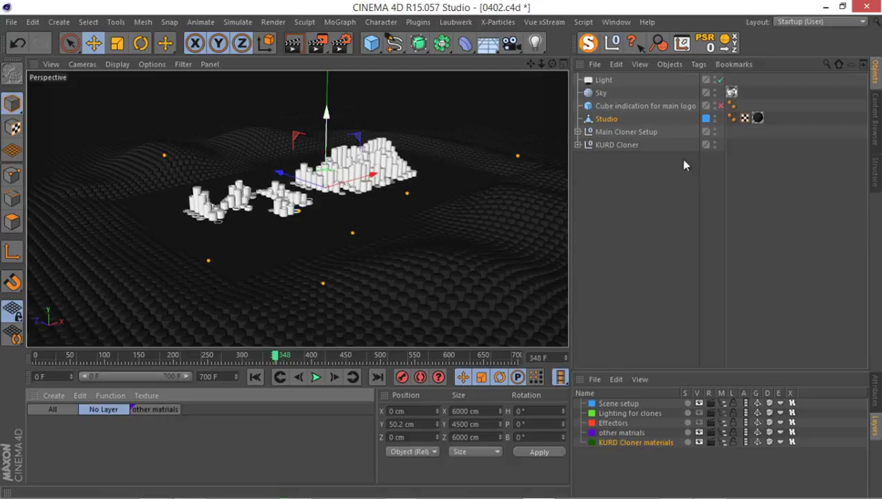
# Disable the Cloner Main clones object inside Main Cloner Setup and move the timeline to frame 493
pyautogui.click(578, 132)
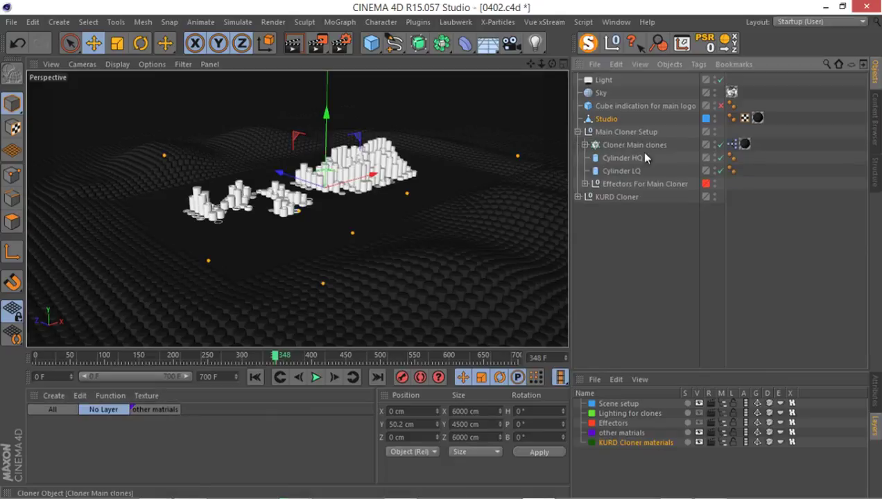
pyautogui.click(721, 144)
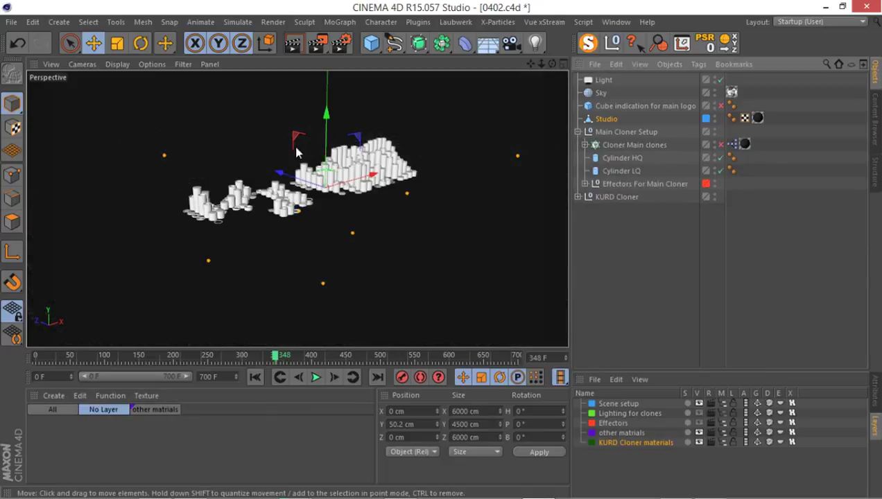
pyautogui.scroll(2, 336, 142)
pyautogui.scroll(4, 320, 142)
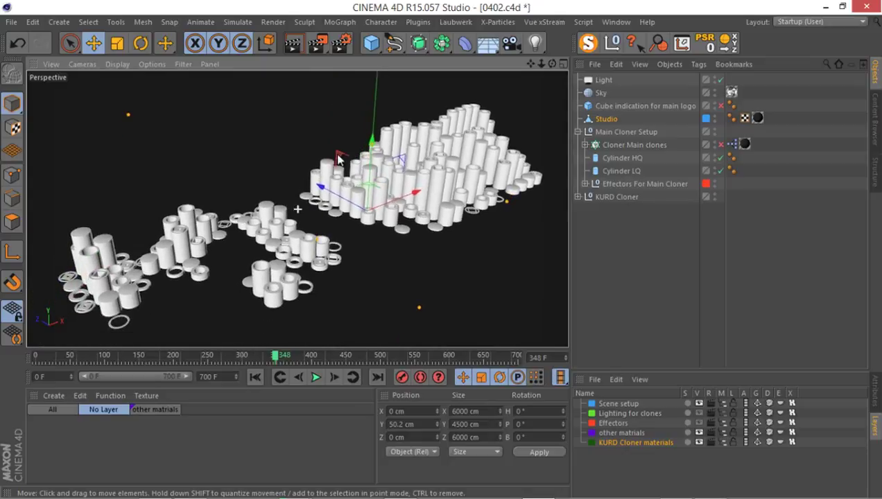
pyautogui.moveTo(294, 353); pyautogui.dragTo(375, 355)
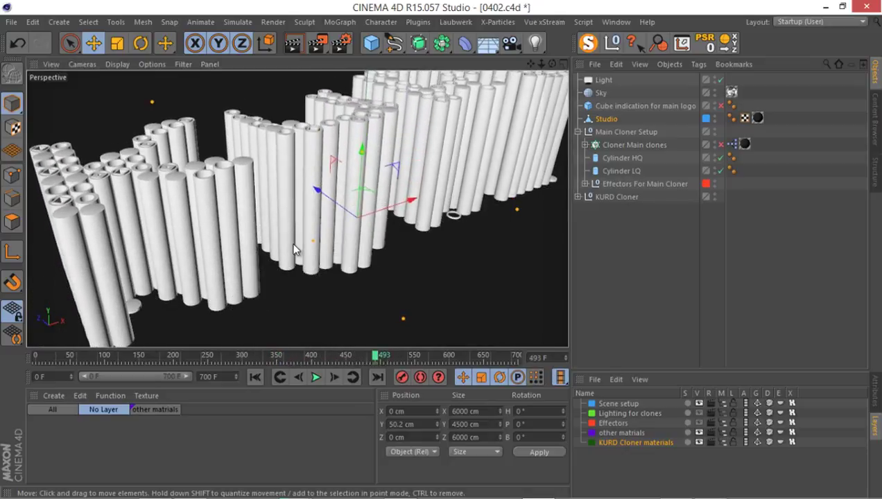
pyautogui.keyDown('alt'); pyautogui.moveTo(295, 249); pyautogui.dragTo(317, 230); pyautogui.keyUp('alt')
pyautogui.keyDown('alt'); pyautogui.moveTo(335, 186); pyautogui.dragTo(318, 212); pyautogui.keyUp('alt')
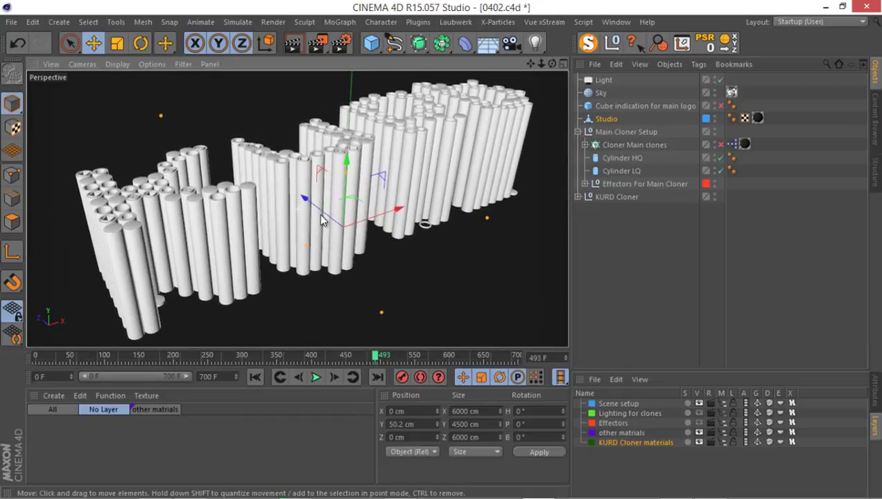
# Collapse Main Cloner Setup, expand KURD Cloner and its Cloner, and select the Cloner's texture tag
pyautogui.click(578, 132)
pyautogui.click(578, 144)
pyautogui.click(584, 158)
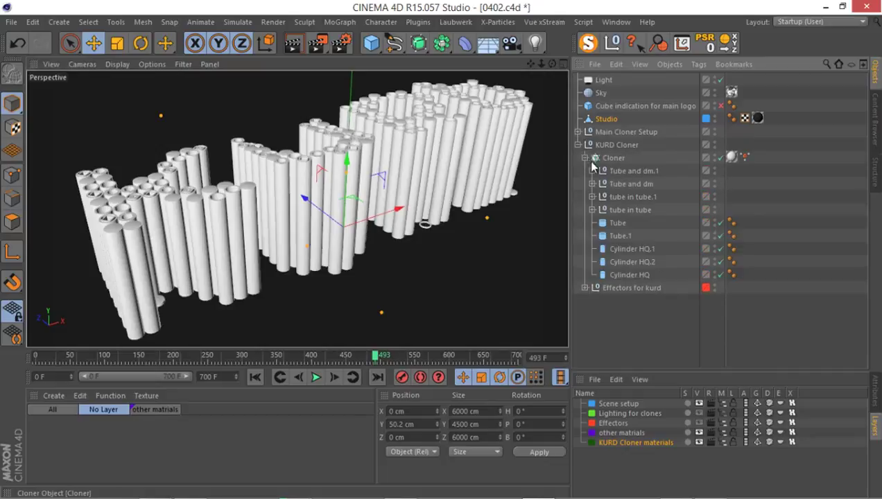
pyautogui.click(730, 158)
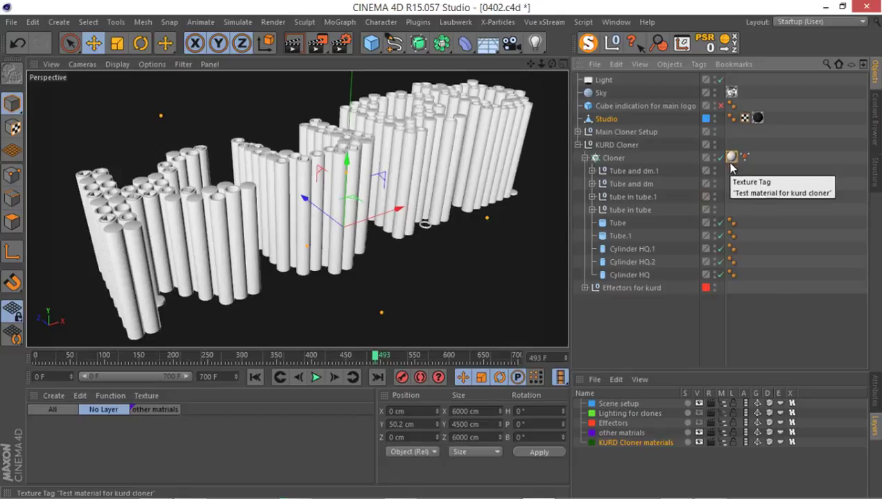
# Create a new material with Specular turned off and its color set to dark purple, RGB 109, 68, 86
pyautogui.doubleClick(62, 436)
pyautogui.doubleClick(61, 436)
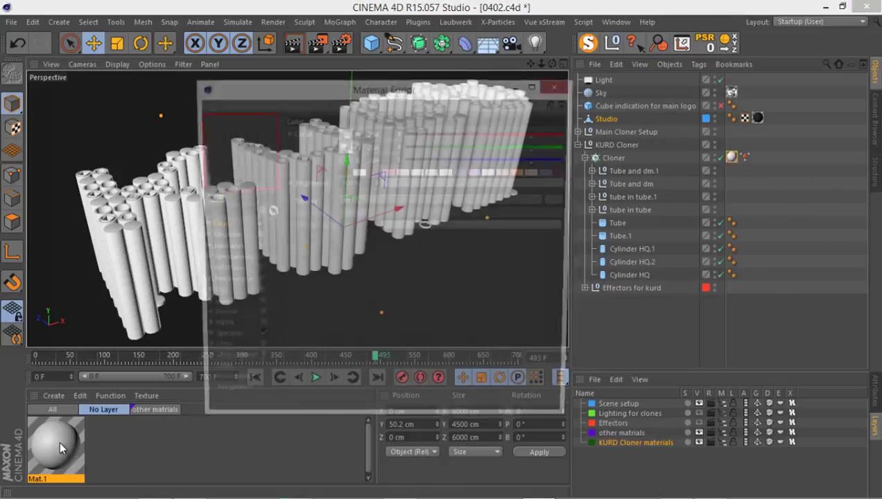
pyautogui.click(255, 342)
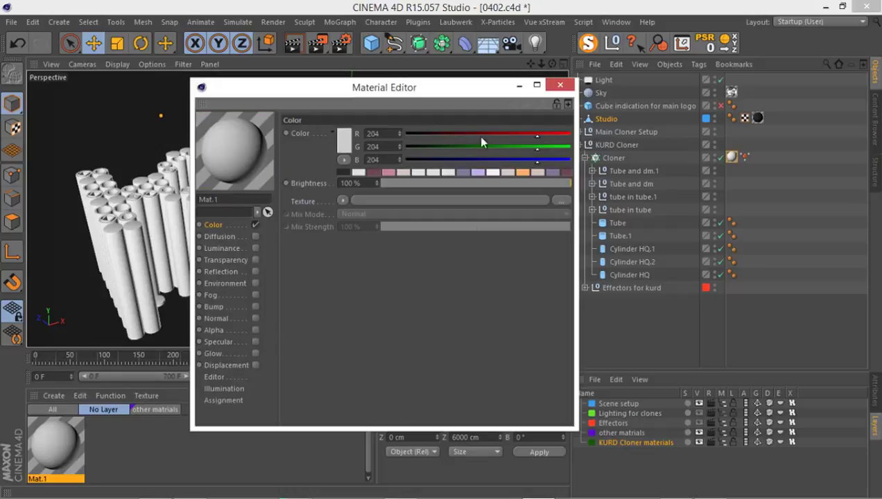
pyautogui.moveTo(458, 96); pyautogui.dragTo(433, 113)
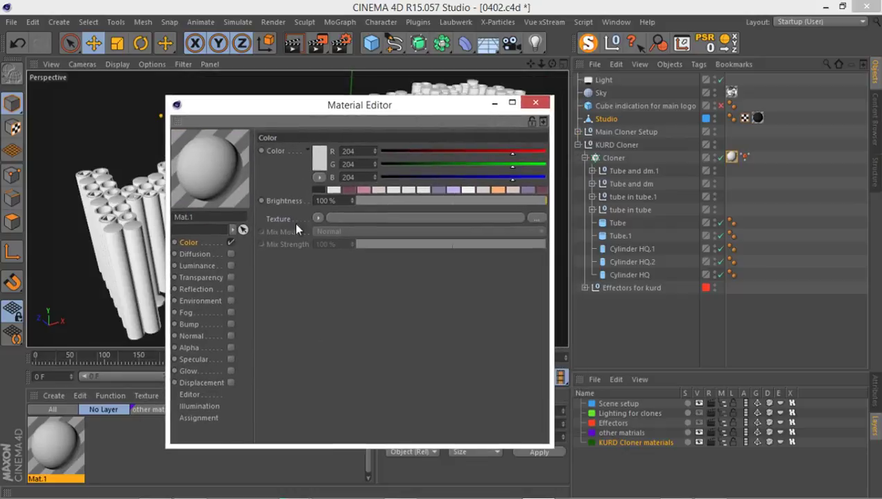
pyautogui.moveTo(252, 108); pyautogui.dragTo(497, 126)
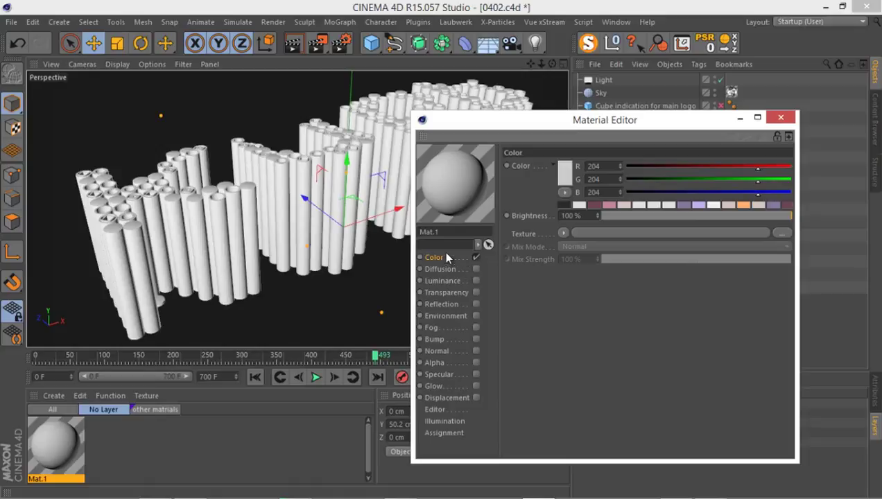
pyautogui.moveTo(505, 132); pyautogui.dragTo(195, 93)
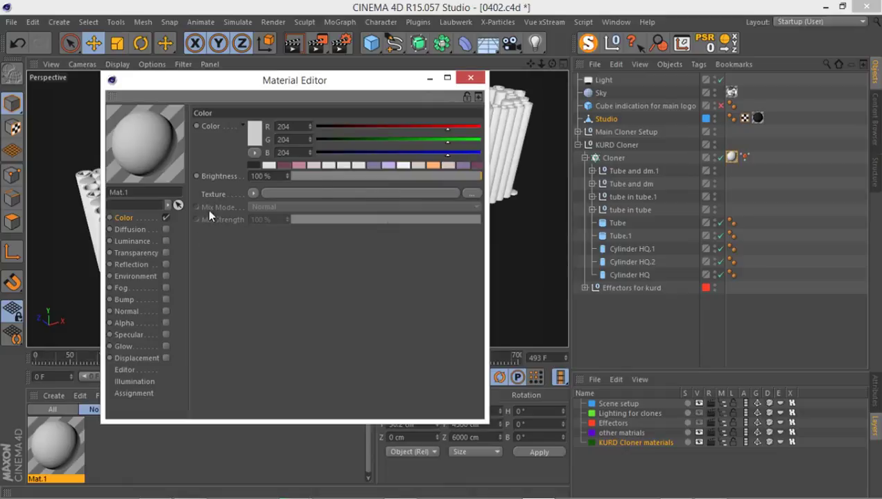
pyautogui.click(283, 165)
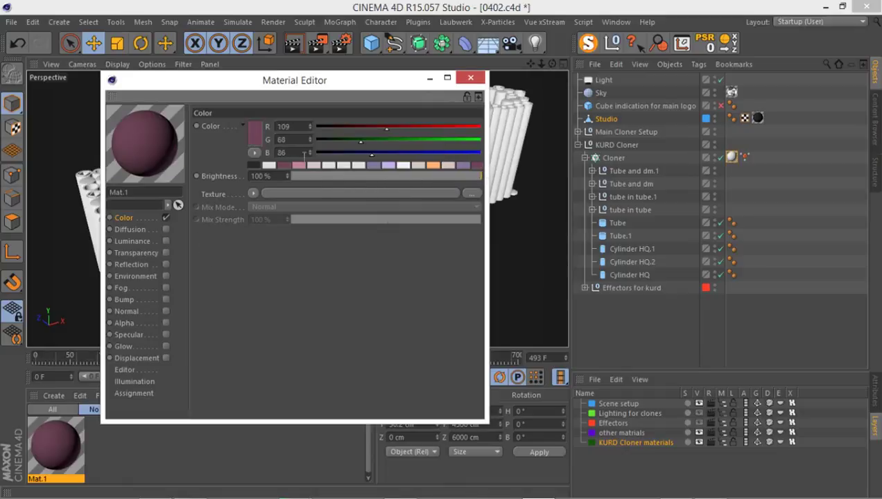
# Enable the material's Diffusion channel and load PaperTexture.jpg as its texture
pyautogui.click(131, 229)
pyautogui.click(166, 230)
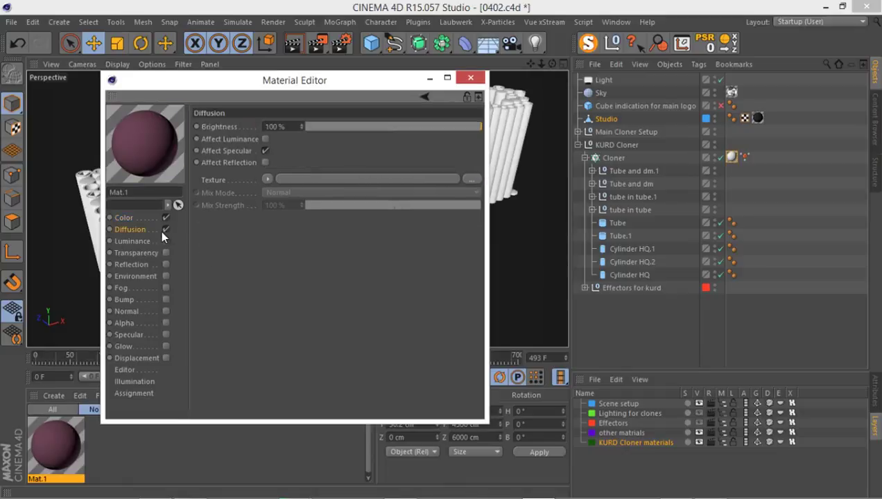
pyautogui.click(472, 180)
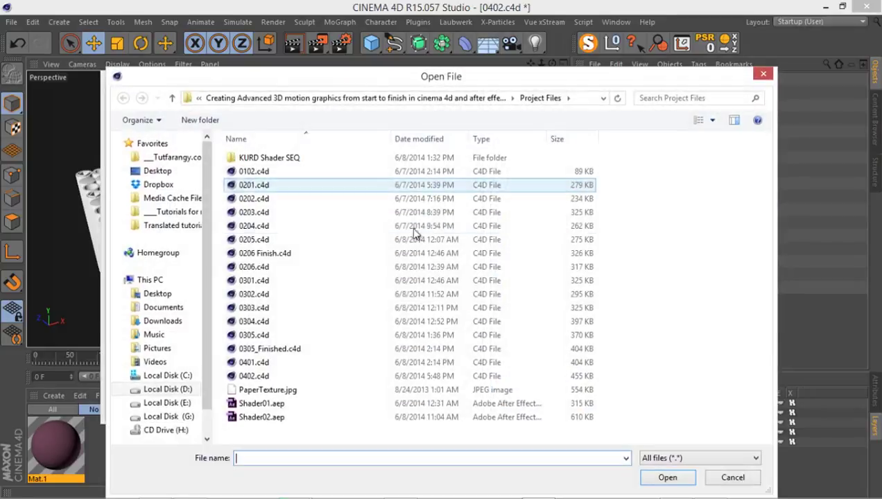
pyautogui.click(283, 392)
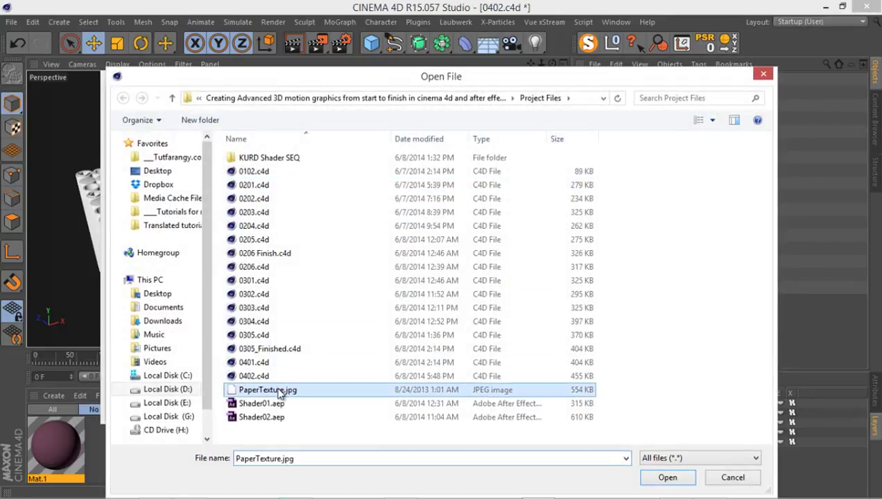
pyautogui.doubleClick(281, 392)
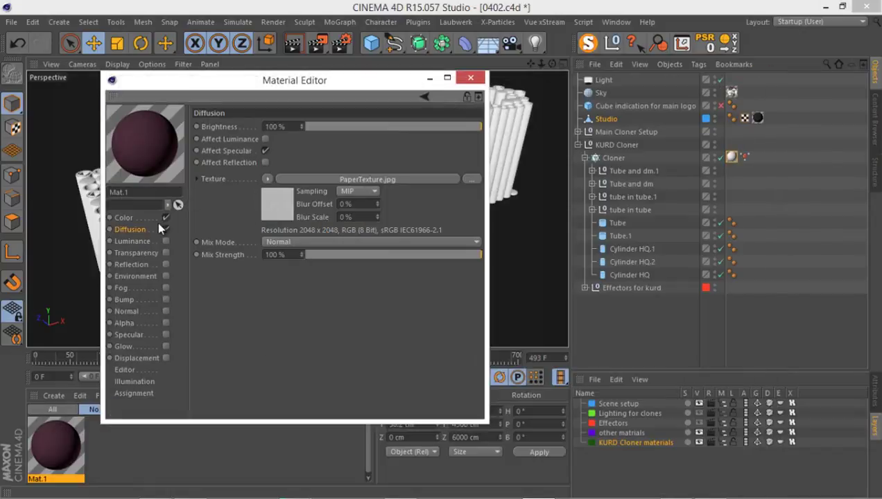
# Examine the paper texture on the material in an enlarged separate preview window, and close the preview
pyautogui.rightClick(140, 129)
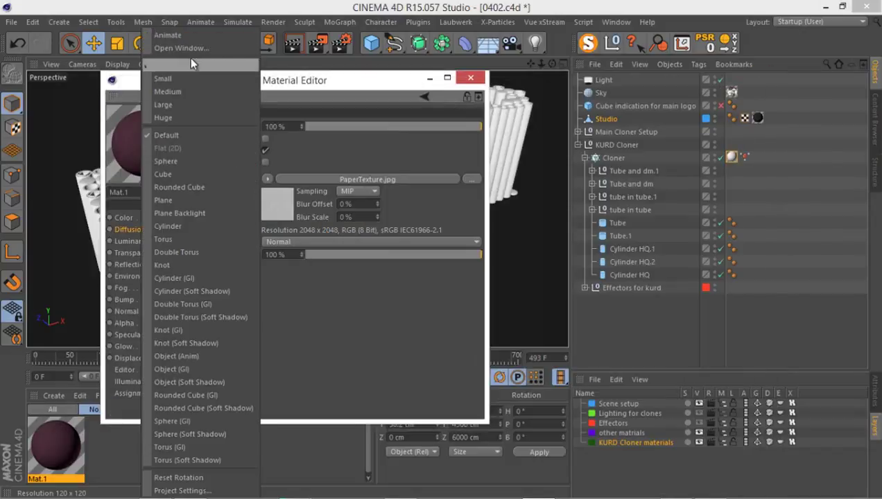
pyautogui.click(190, 48)
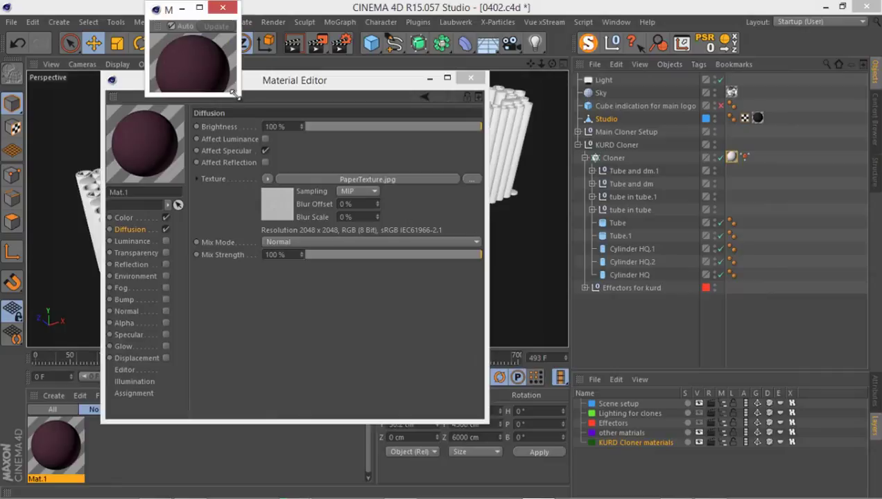
pyautogui.moveTo(237, 92); pyautogui.dragTo(721, 366)
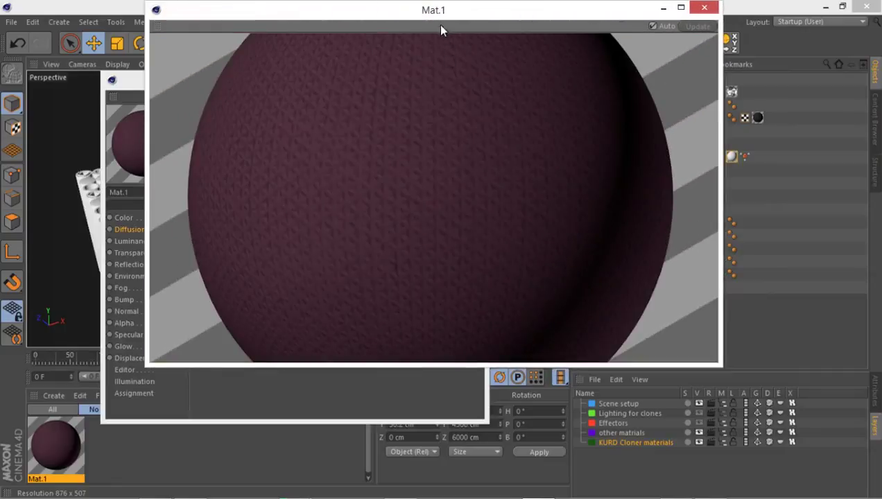
pyautogui.moveTo(438, 25); pyautogui.dragTo(578, 17)
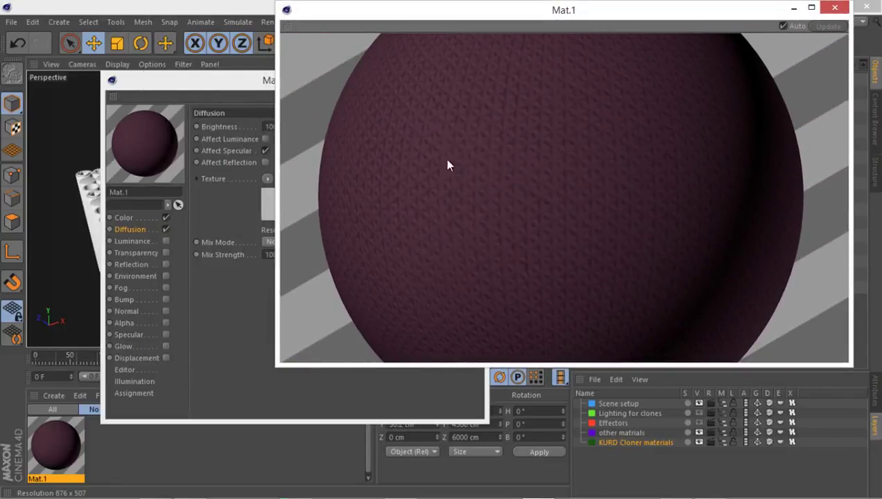
pyautogui.click(835, 7)
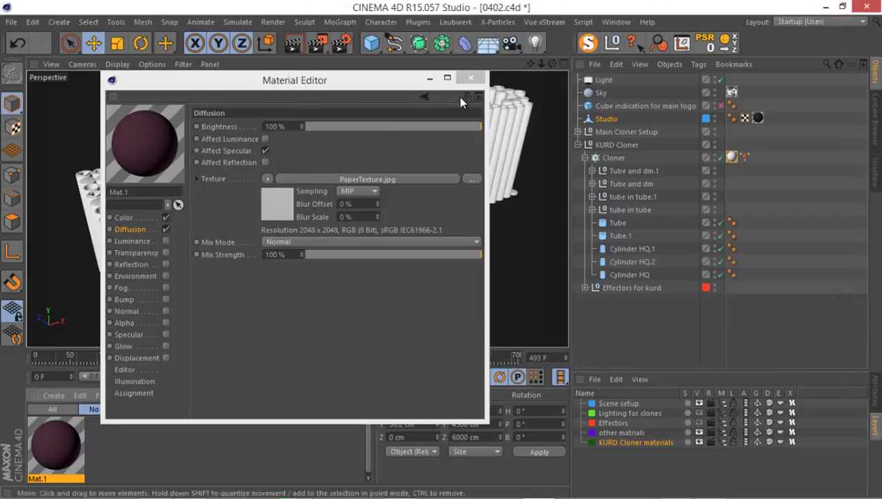
# Close the material's settings and apply the dark purple material to Cylinder HQ.1
pyautogui.click(470, 78)
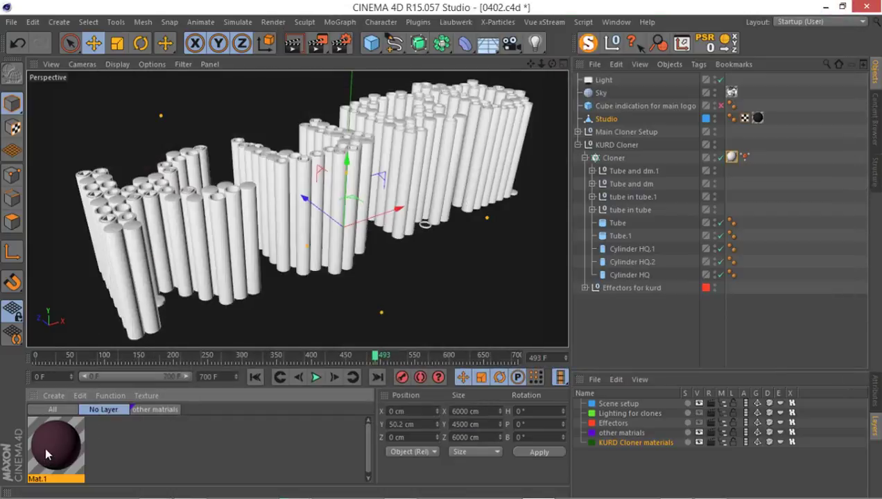
pyautogui.moveTo(162, 454); pyautogui.dragTo(631, 249)
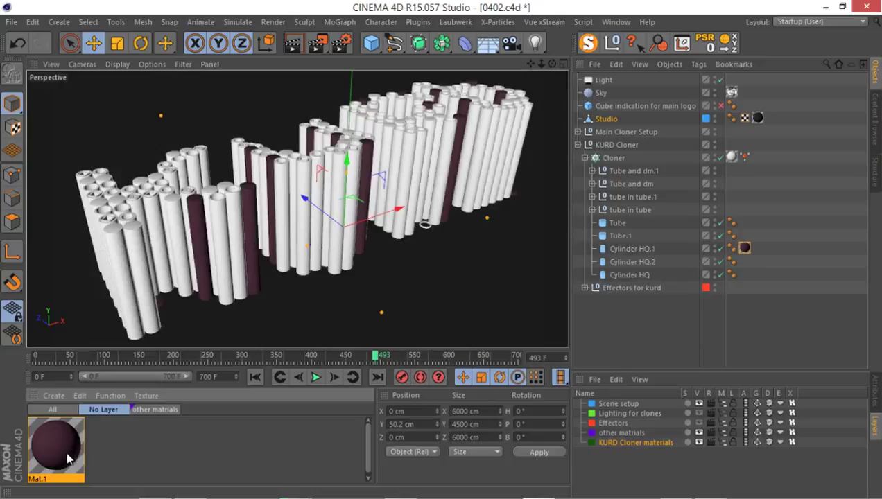
# Duplicate the dark purple material and set the copy's color to violet, RGB 132, 118, 158
pyautogui.keyDown('ctrl'); pyautogui.moveTo(90, 447); pyautogui.dragTo(118, 446); pyautogui.keyUp('ctrl')
pyautogui.doubleClick(118, 446)
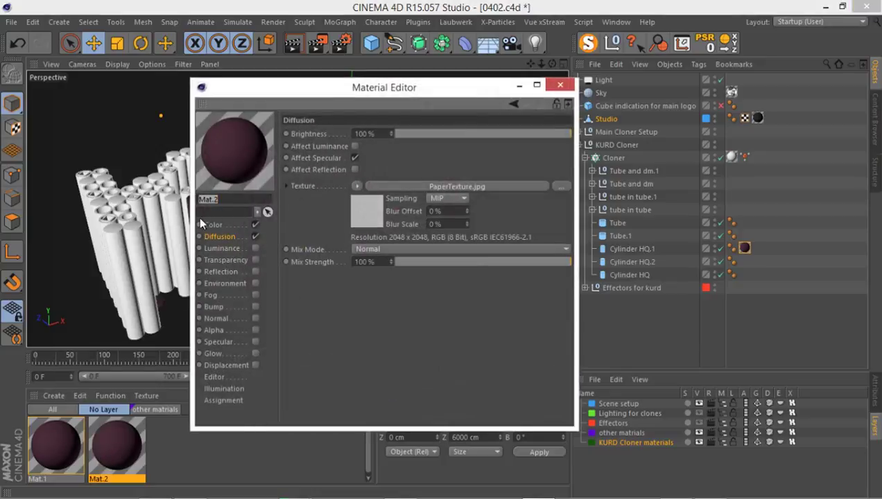
pyautogui.click(239, 224)
pyautogui.click(552, 173)
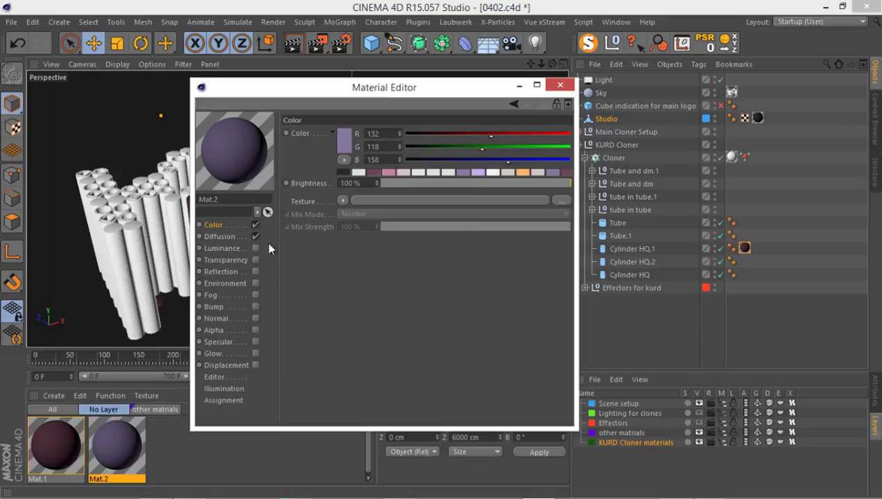
pyautogui.click(558, 86)
# Duplicate the violet material and set the copy's color to light beige, RGB 213, 197, 192
pyautogui.doubleClick(175, 438)
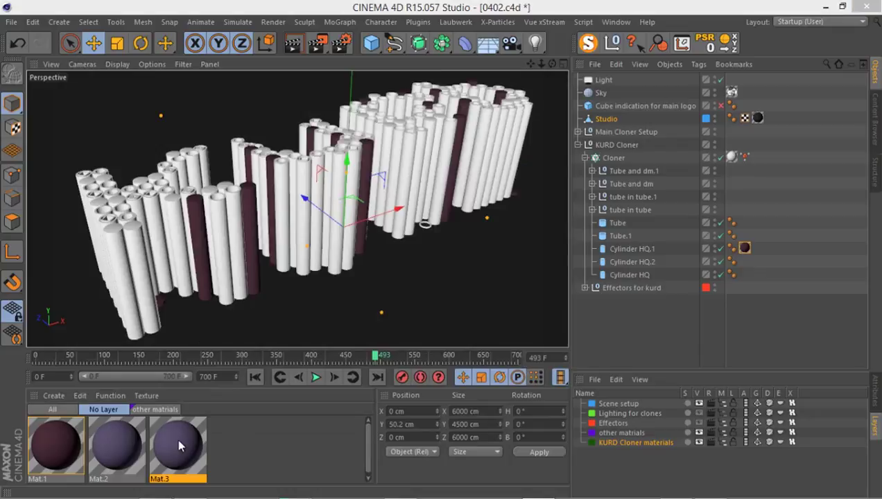
pyautogui.doubleClick(176, 437)
pyautogui.click(536, 171)
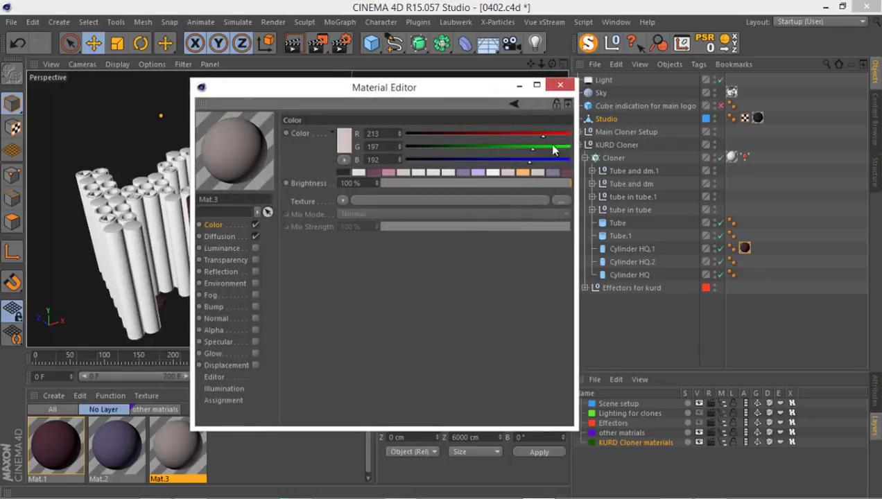
pyautogui.click(560, 85)
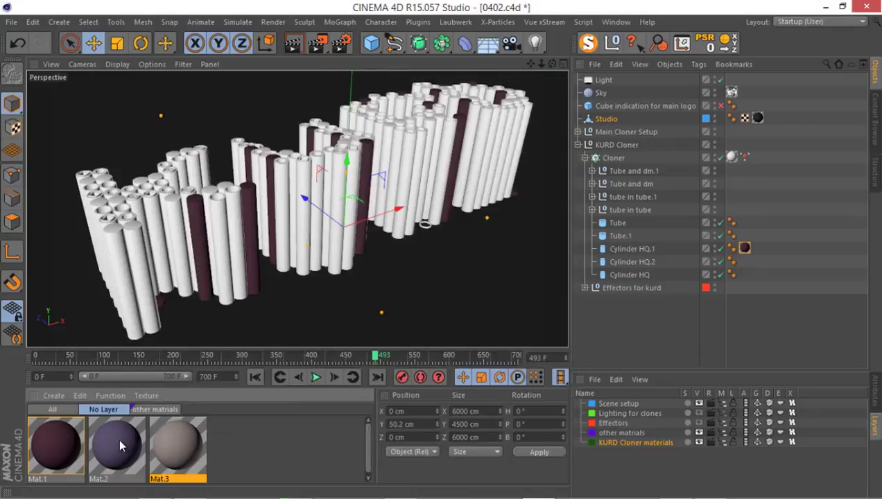
# Apply the violet material to Cylinder HQ.2 and the light beige material to Cylinder HQ, and expand the tube in tube group
pyautogui.moveTo(119, 446); pyautogui.dragTo(605, 265)
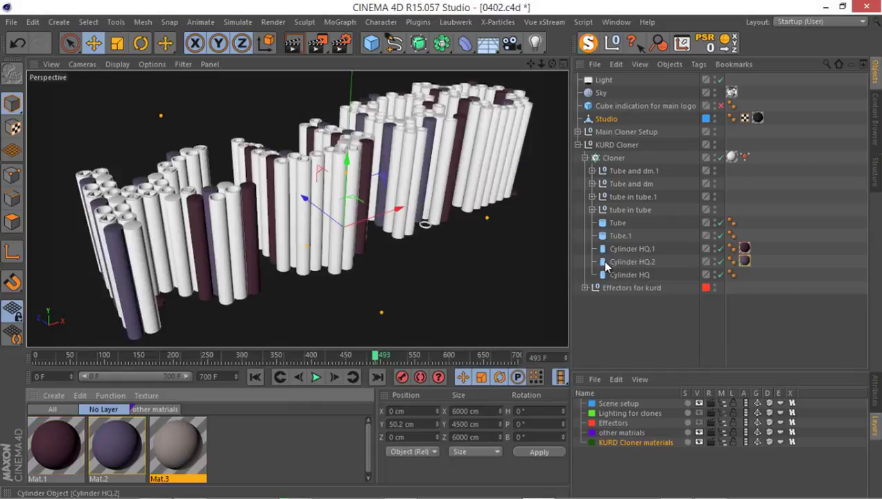
pyautogui.moveTo(151, 451); pyautogui.dragTo(630, 276)
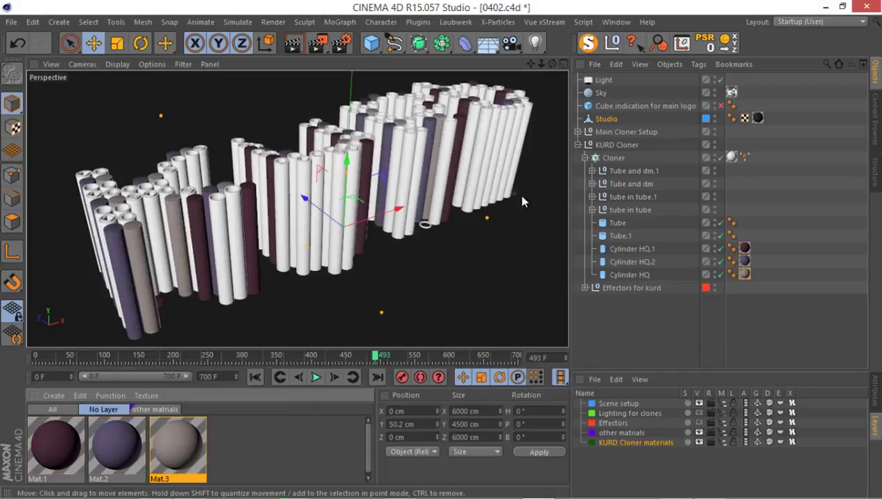
pyautogui.click(598, 211)
pyautogui.click(592, 209)
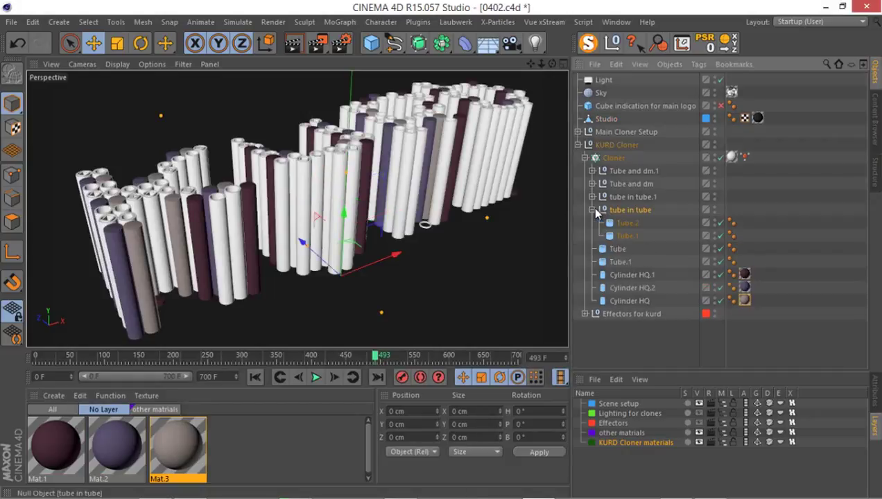
pyautogui.doubleClick(231, 446)
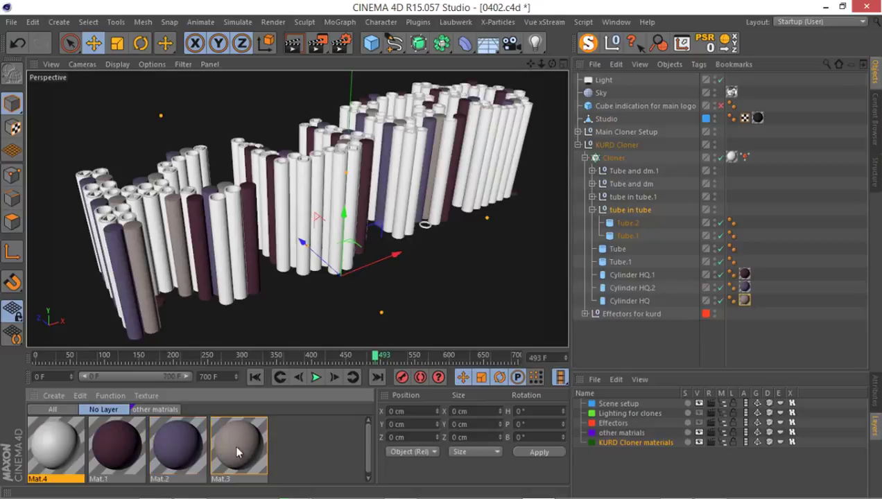
pyautogui.doubleClick(49, 440)
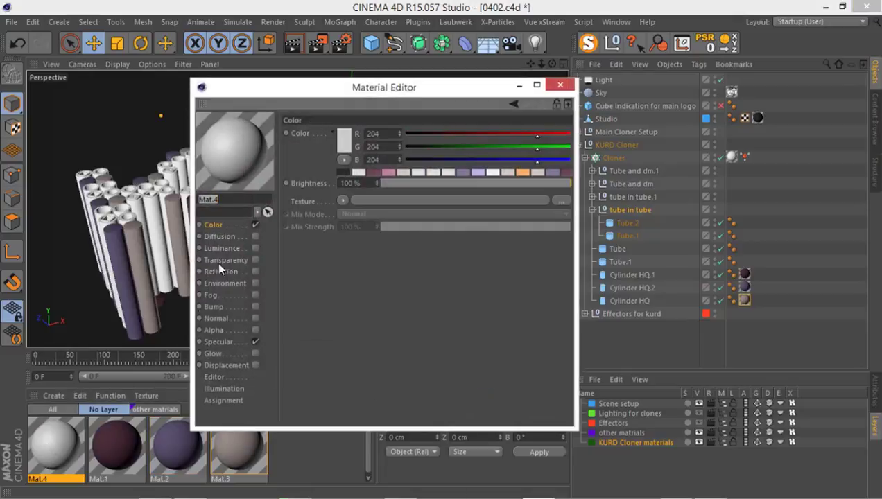
pyautogui.click(560, 85)
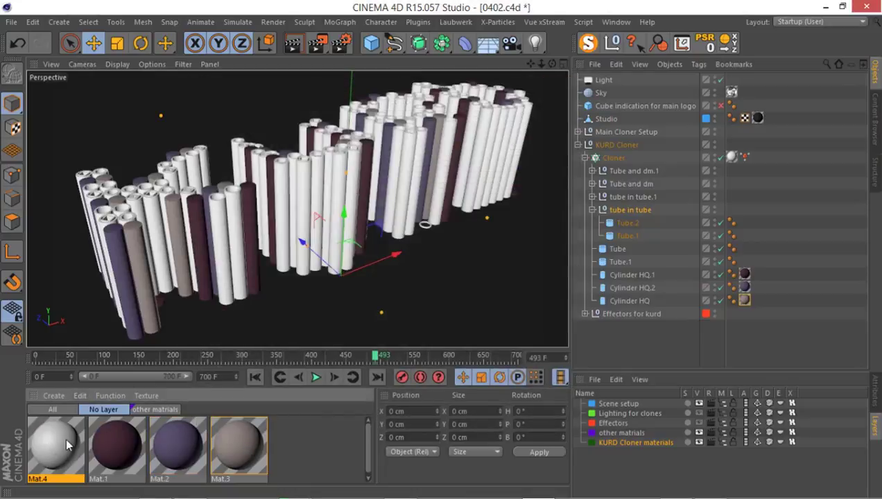
pyautogui.press('Delete')
# Duplicate the light beige material, set the copy's color to orange, RGB 252, 177, 113, and apply it to Tube.2 in tube in tube
pyautogui.keyDown('ctrl'); pyautogui.moveTo(187, 438); pyautogui.dragTo(231, 427); pyautogui.keyUp('ctrl')
pyautogui.doubleClick(233, 432)
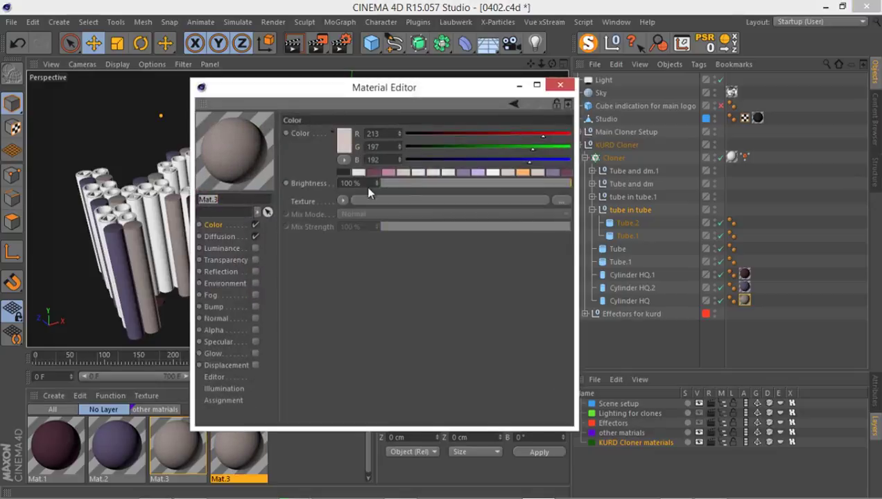
pyautogui.click(521, 172)
pyautogui.moveTo(413, 89); pyautogui.dragTo(309, 89)
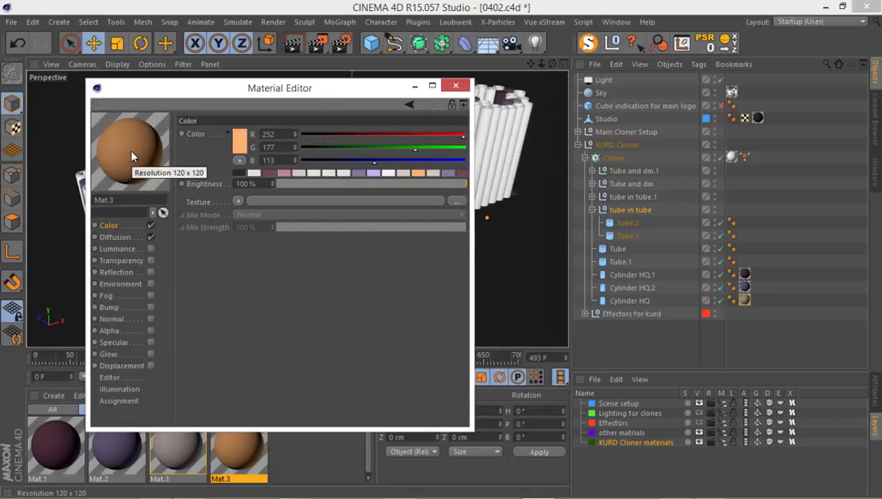
pyautogui.moveTo(131, 151); pyautogui.dragTo(620, 224)
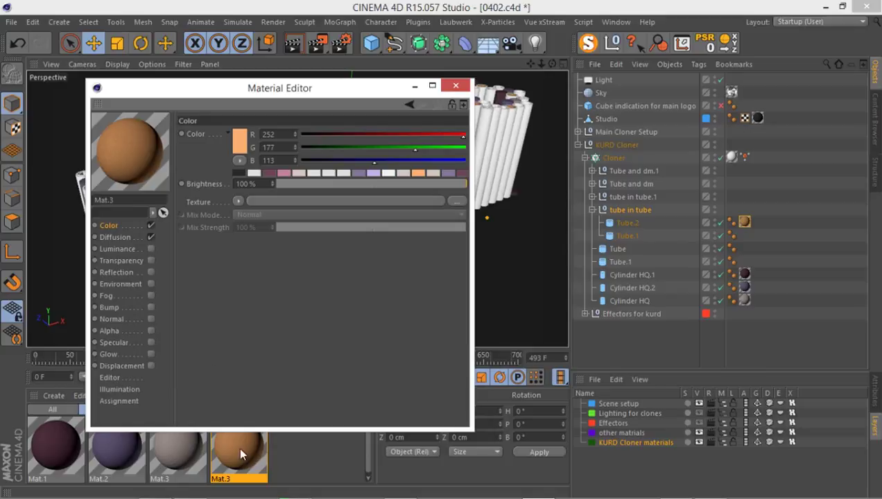
# Duplicate the orange material, set the copy's color to light beige, RGB 213, 197, 192, and apply it to Tube.1 in tube in tube
pyautogui.keyDown('ctrl'); pyautogui.moveTo(238, 446); pyautogui.dragTo(280, 452); pyautogui.keyUp('ctrl')
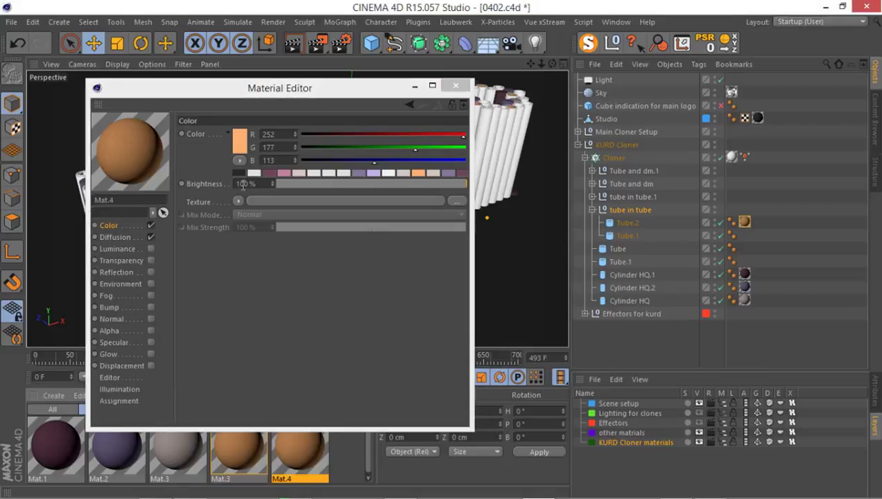
pyautogui.click(399, 172)
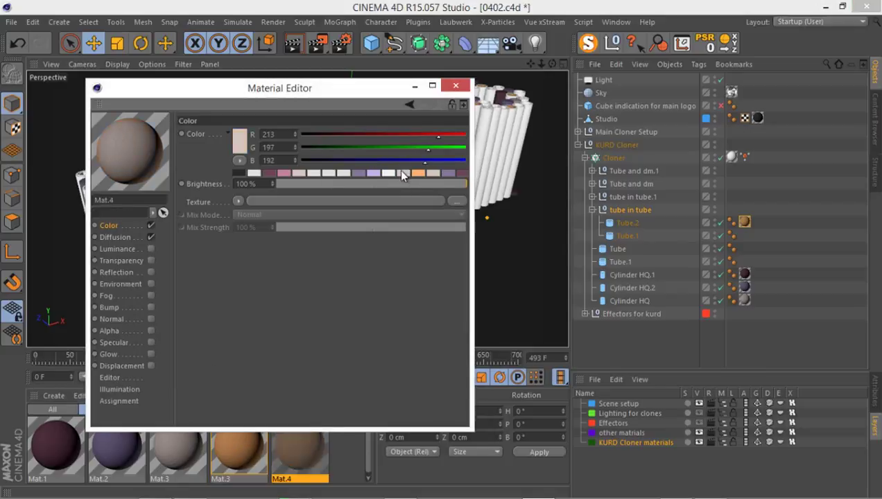
pyautogui.moveTo(312, 446); pyautogui.dragTo(622, 237)
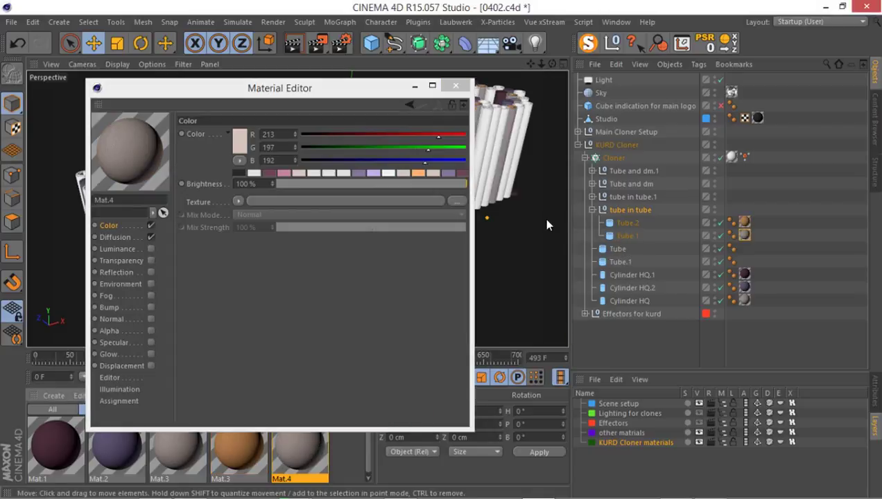
# Collapse tube in tube, expand tube in tube.1, and fold away the coordinates manager to widen the material area
pyautogui.click(591, 210)
pyautogui.click(592, 197)
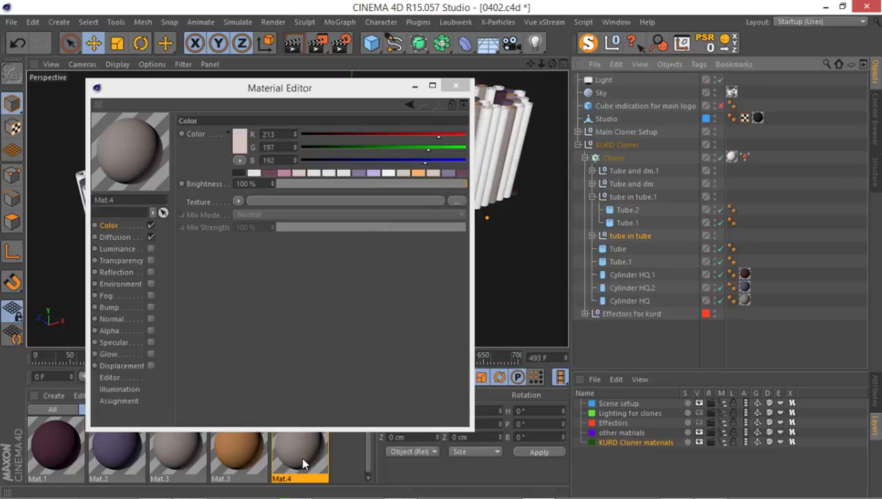
pyautogui.moveTo(315, 88); pyautogui.dragTo(176, 89)
pyautogui.click(388, 395)
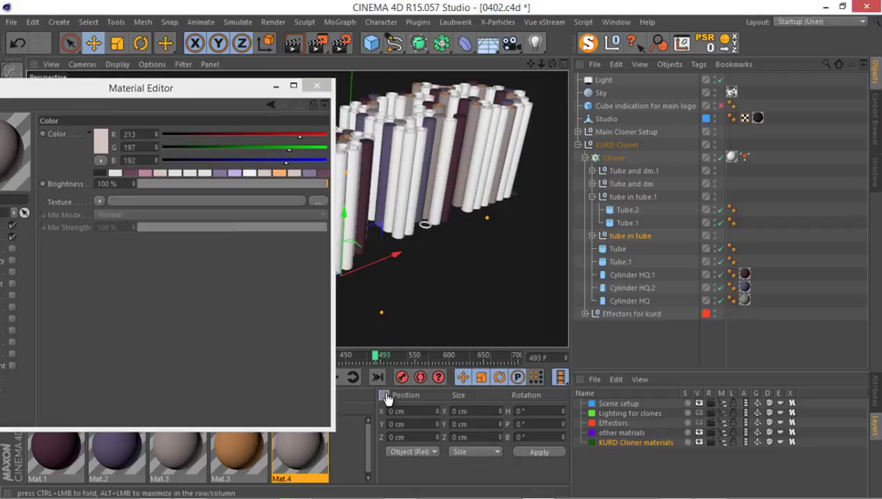
pyautogui.click(262, 85)
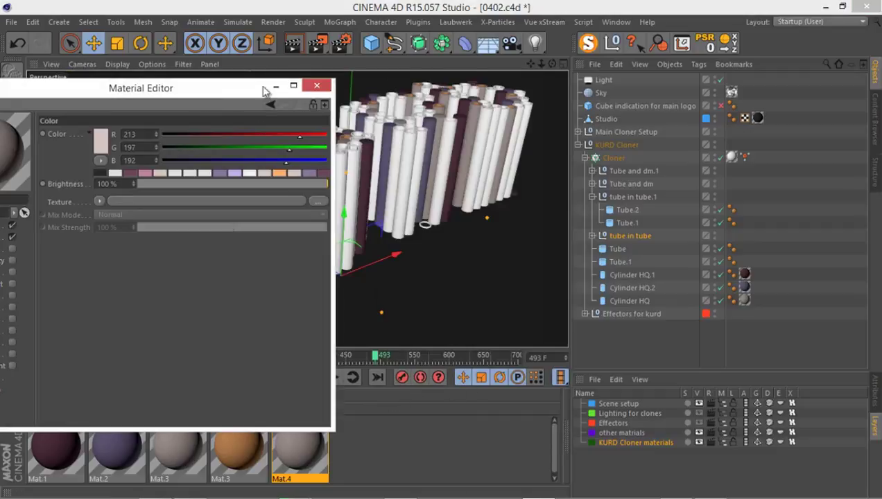
pyautogui.moveTo(186, 83); pyautogui.dragTo(319, 81)
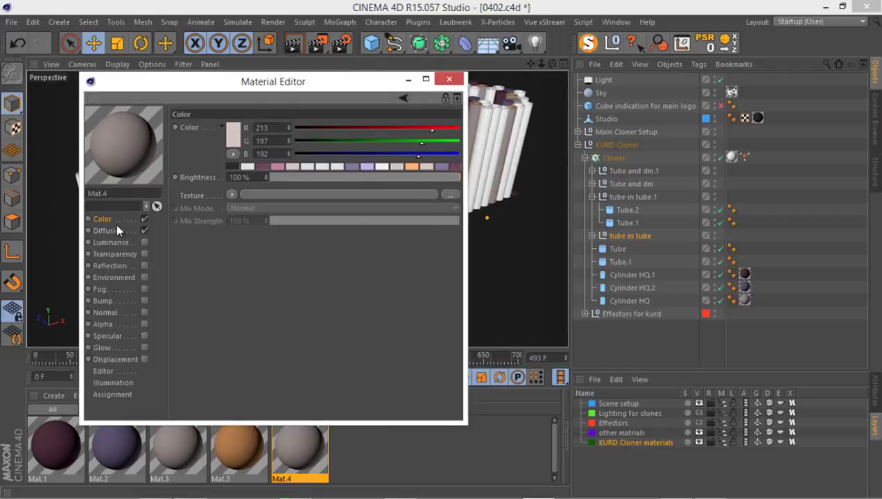
# Duplicate Mat.4, set the copy's color to off-white, RGB 241, 241, 241, keep its paper diffusion enabled, and apply it to Tube.2 in tube in tube.1
pyautogui.keyDown('ctrl'); pyautogui.moveTo(305, 452); pyautogui.dragTo(350, 451); pyautogui.keyUp('ctrl')
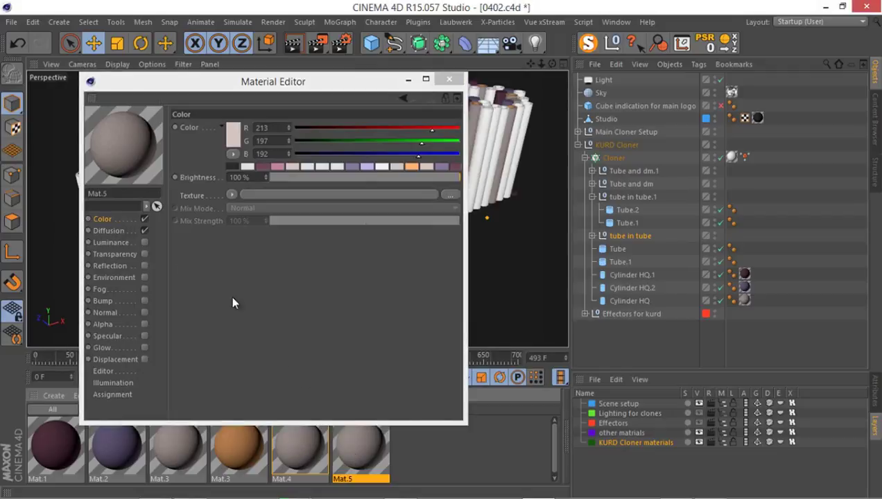
pyautogui.click(380, 167)
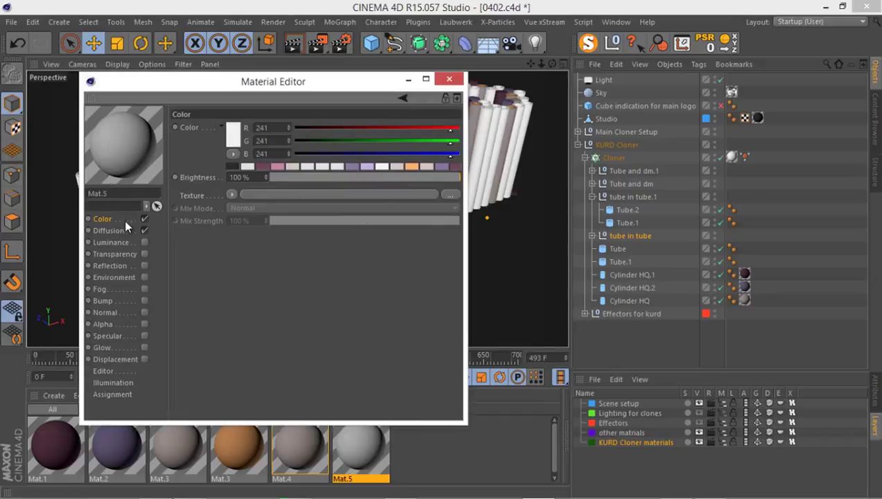
pyautogui.click(145, 230)
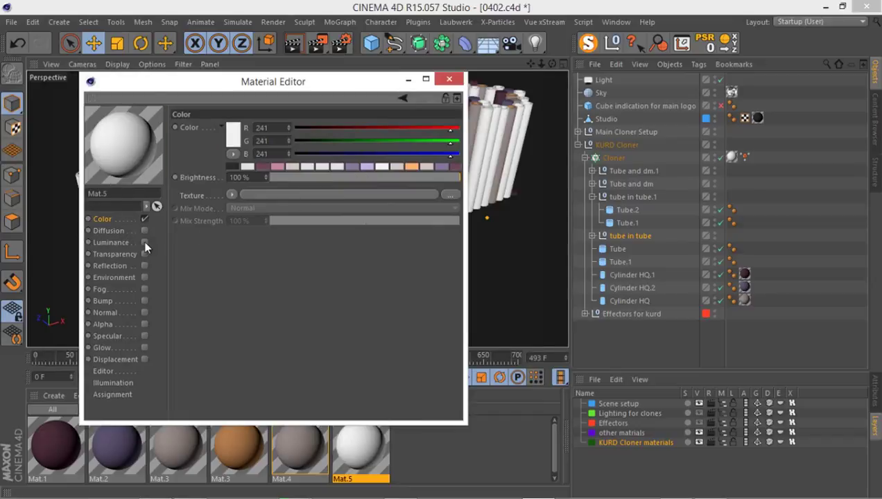
pyautogui.click(144, 230)
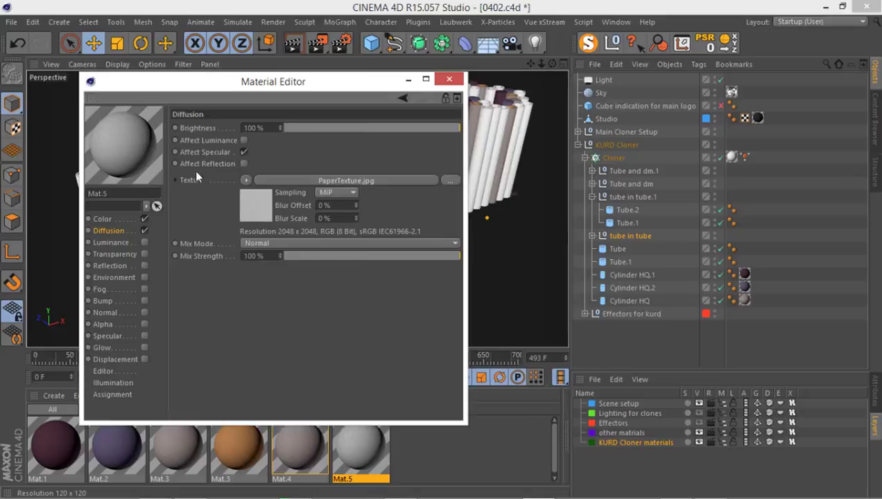
pyautogui.moveTo(626, 215); pyautogui.dragTo(626, 212)
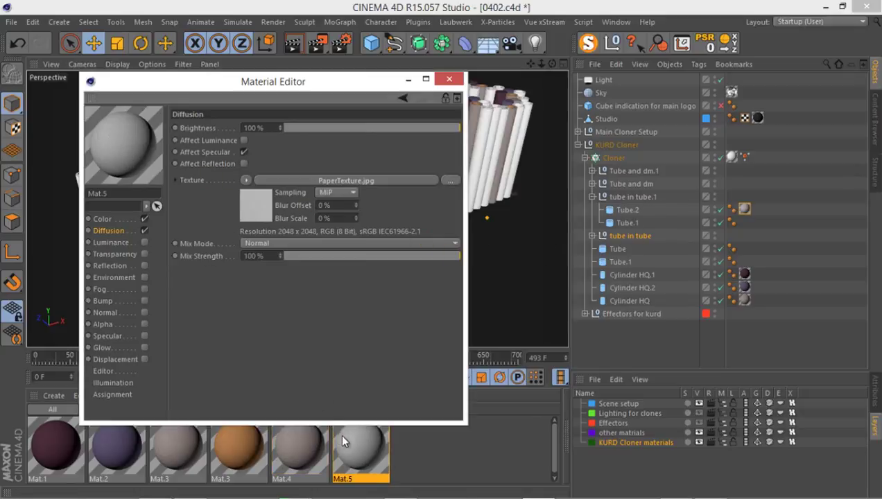
# Duplicate the off-white material, set the copy's color to lavender, RGB 196, 174, 234, and apply it to Tube.1 in tube in tube.1
pyautogui.keyDown('ctrl'); pyautogui.moveTo(343, 436); pyautogui.dragTo(404, 451); pyautogui.keyUp('ctrl')
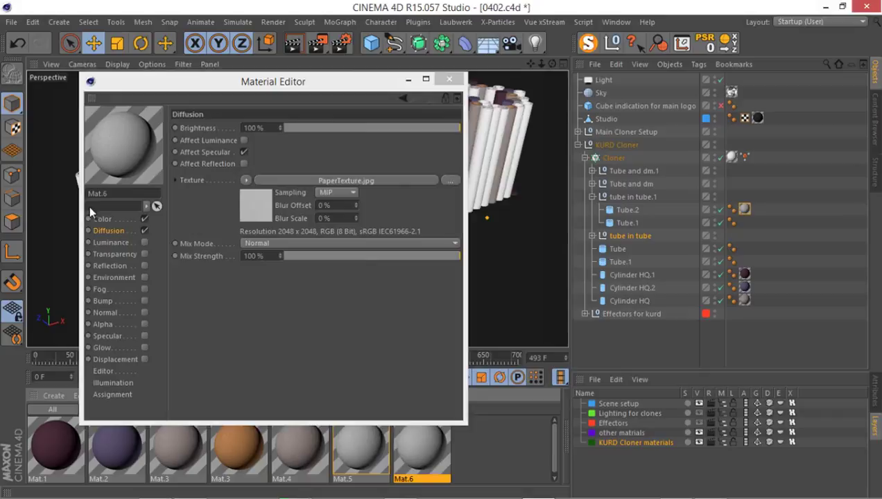
pyautogui.click(101, 219)
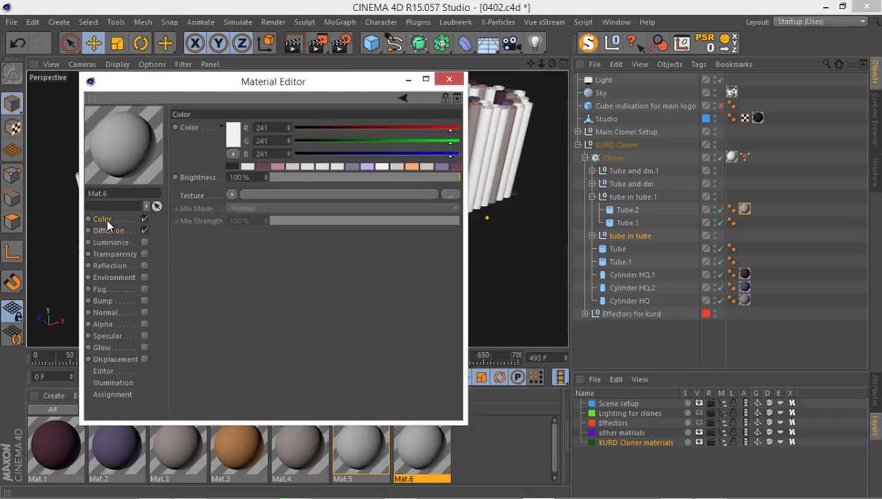
pyautogui.click(368, 168)
pyautogui.moveTo(148, 179); pyautogui.dragTo(620, 220)
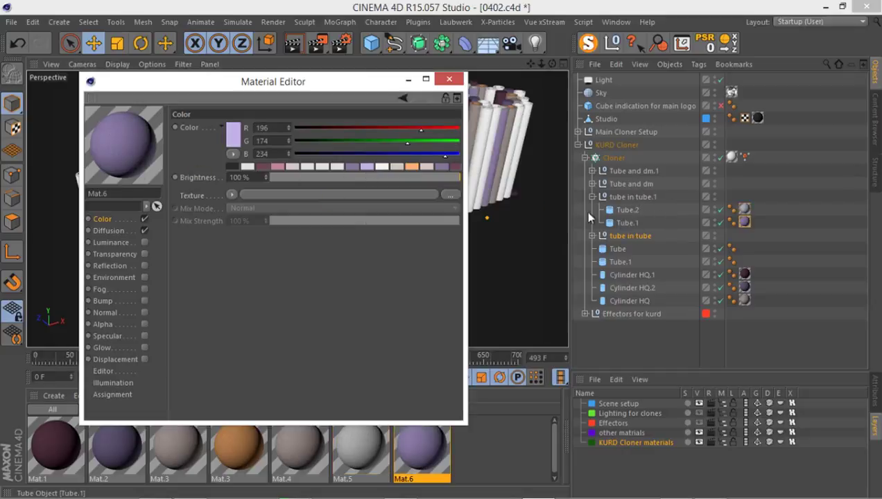
# Duplicate the lavender material, set the copy's color to violet, RGB 132, 118, 158, and apply it to Tube.3 in Tube and dm
pyautogui.click(591, 197)
pyautogui.click(592, 183)
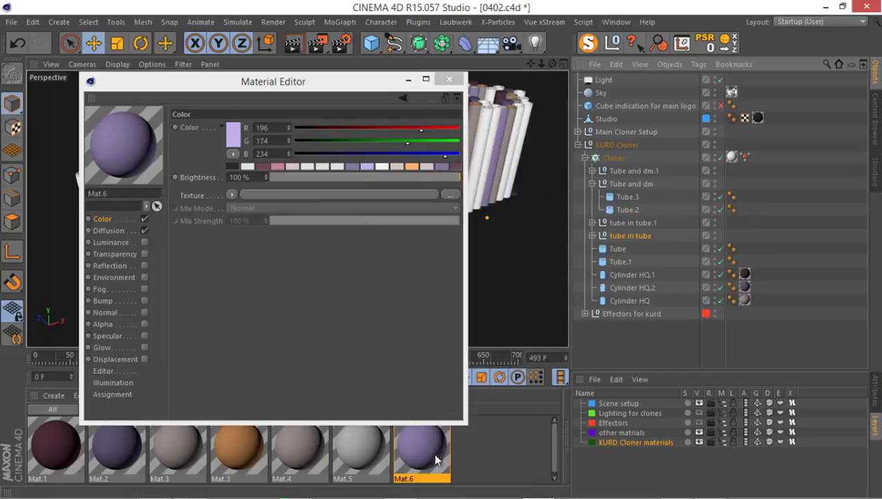
pyautogui.keyDown('ctrl'); pyautogui.moveTo(436, 459); pyautogui.dragTo(463, 440); pyautogui.keyUp('ctrl')
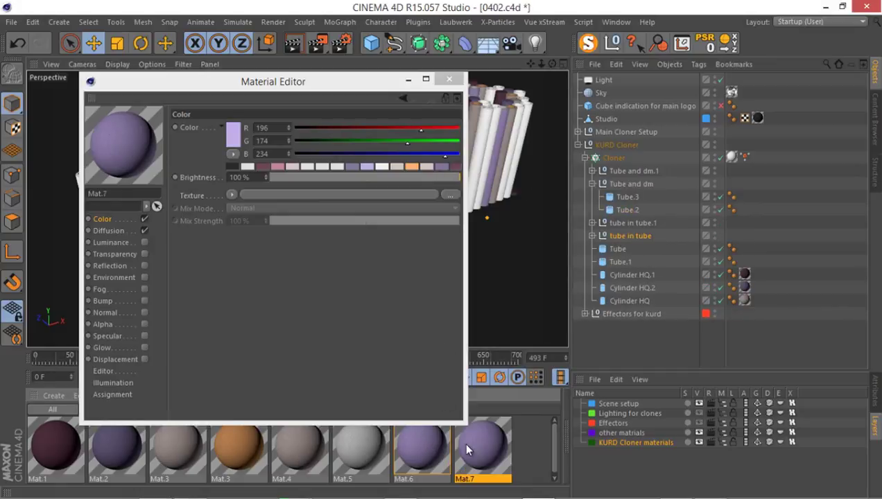
pyautogui.click(350, 167)
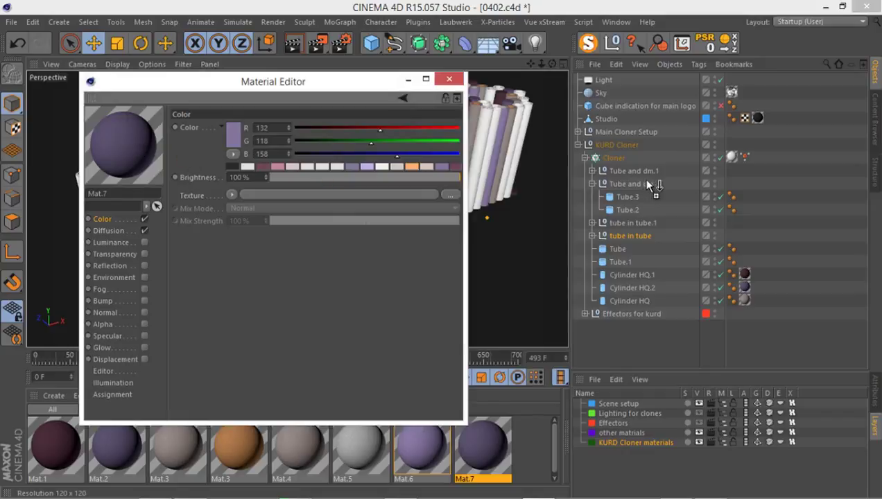
pyautogui.moveTo(625, 197); pyautogui.dragTo(625, 197)
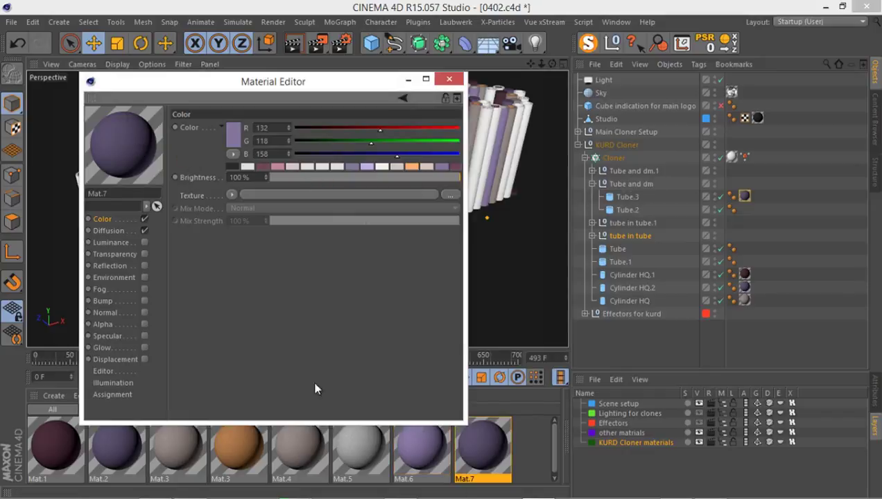
# Duplicate Mat.7, set the copy's color to light gray, RGB 223, 223, 223, and apply it to Tube.2 in Tube and dm
pyautogui.keyDown('ctrl'); pyautogui.moveTo(489, 457); pyautogui.dragTo(551, 438); pyautogui.keyUp('ctrl')
pyautogui.scroll(-2, 553, 461)
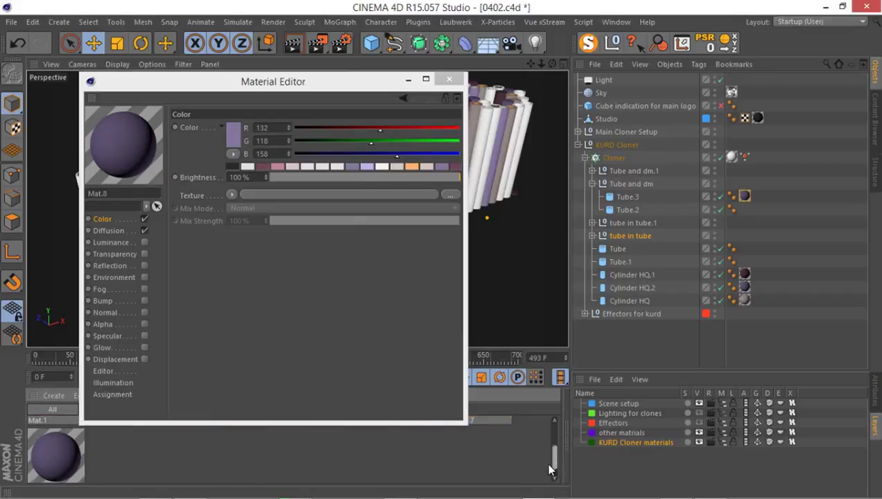
pyautogui.click(332, 167)
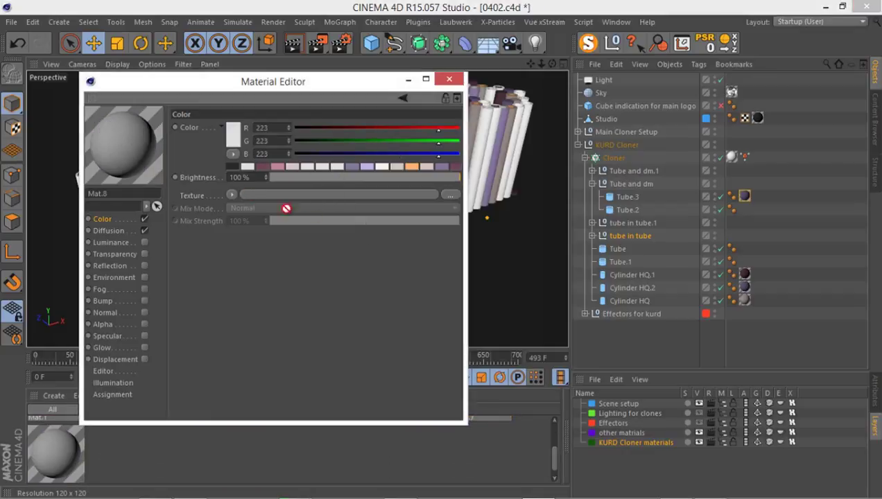
pyautogui.moveTo(286, 208); pyautogui.dragTo(619, 208)
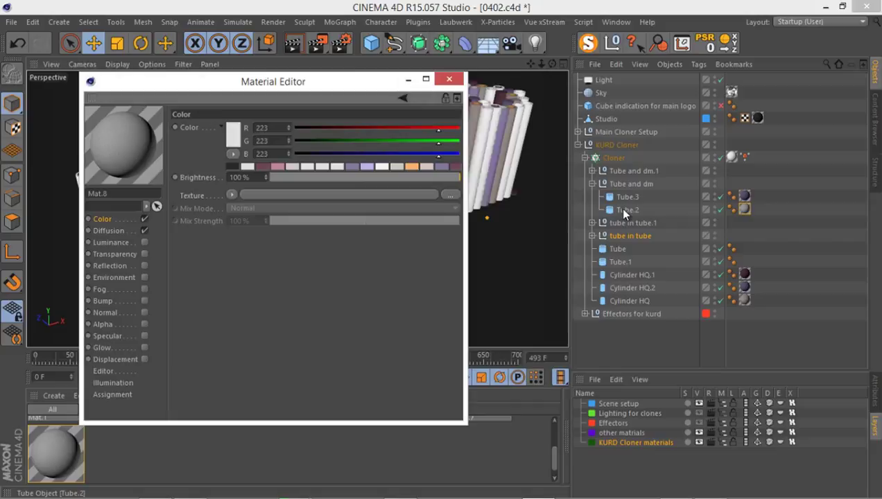
# Expand the Tube and dm.1 group and examine the ends of its nested square tubes up close in the viewport
pyautogui.click(592, 184)
pyautogui.click(592, 171)
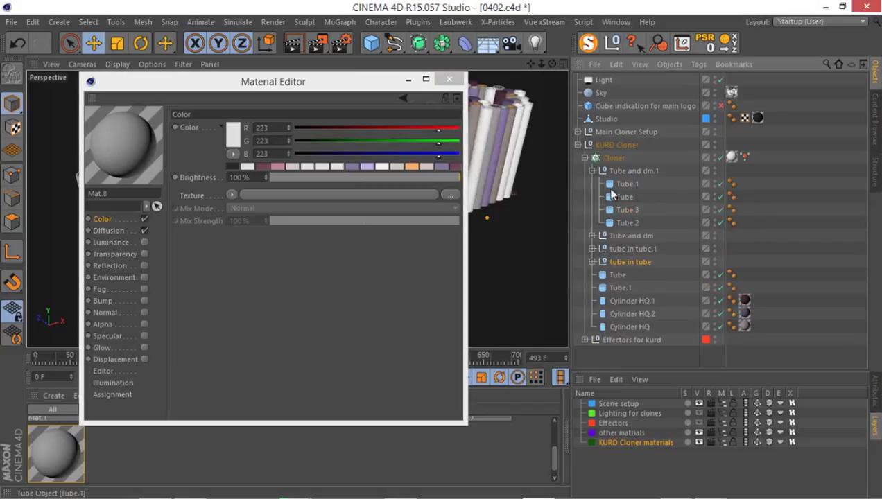
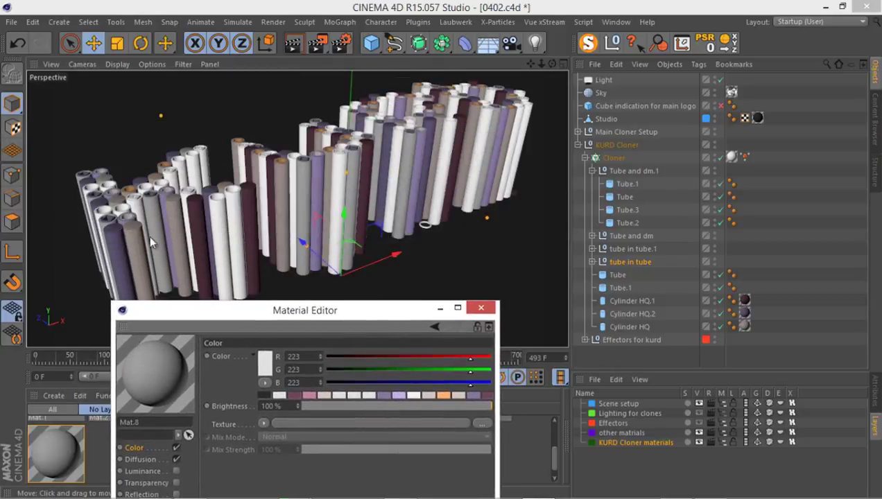
pyautogui.keyDown('alt'); pyautogui.moveTo(139, 229); pyautogui.dragTo(158, 201); pyautogui.keyUp('alt')
pyautogui.scroll(10, 158, 202)
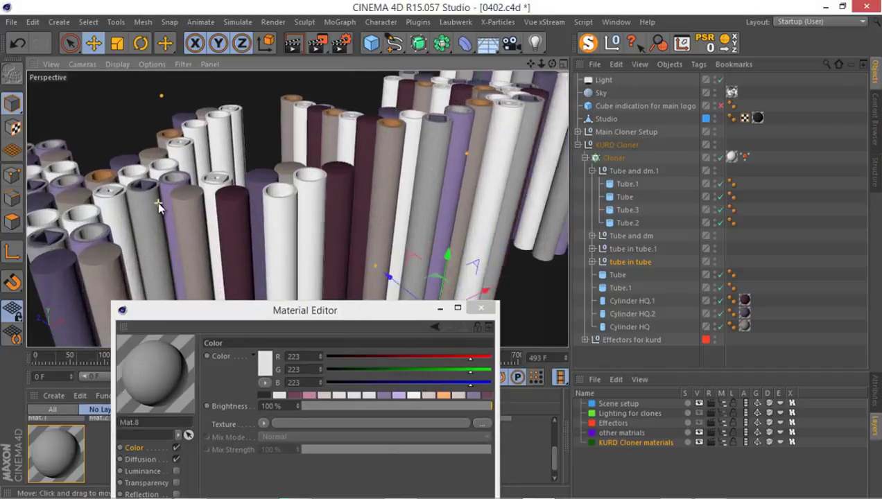
pyautogui.keyDown('alt'); pyautogui.moveTo(87, 212); pyautogui.dragTo(261, 218); pyautogui.keyUp('alt')
pyautogui.scroll(5, 240, 182)
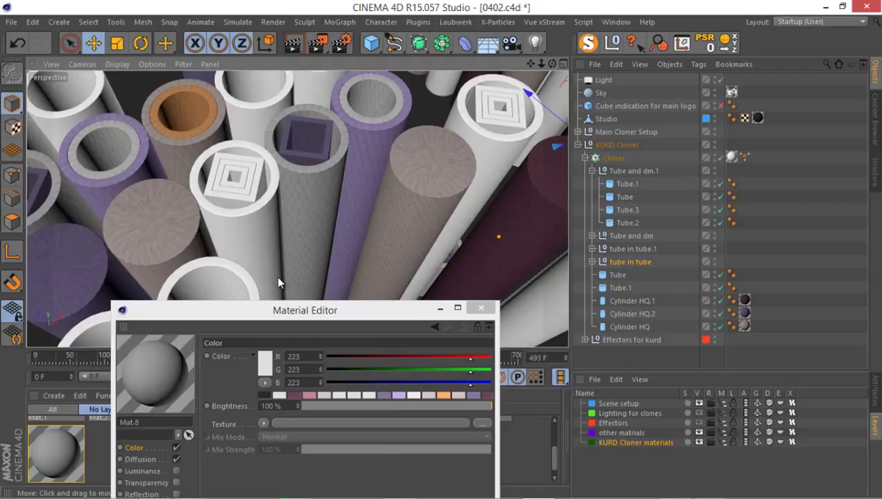
# Duplicate Mat.8, set the copy's color to pink, RGB 195, 131, 157, and apply it to Tube.1 in Tube and dm.1
pyautogui.moveTo(290, 318)
pyautogui.mouseDown()
pyautogui.moveTo(261, 303)
pyautogui.moveTo(276, 301)
pyautogui.moveTo(271, 289)
pyautogui.moveTo(260, 340)
pyautogui.moveTo(274, 270)
pyautogui.moveTo(251, 129)
pyautogui.moveTo(275, 215)
pyautogui.moveTo(280, 319)
pyautogui.mouseUp()
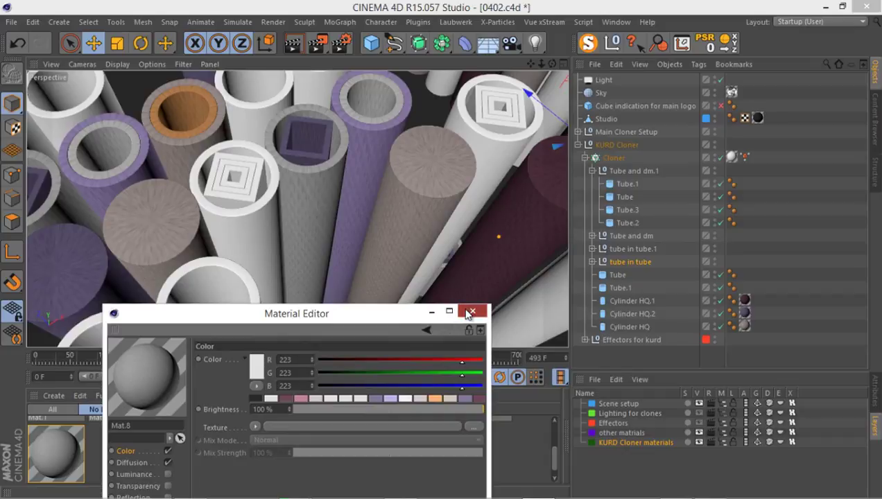
pyautogui.moveTo(234, 319); pyautogui.dragTo(443, 330)
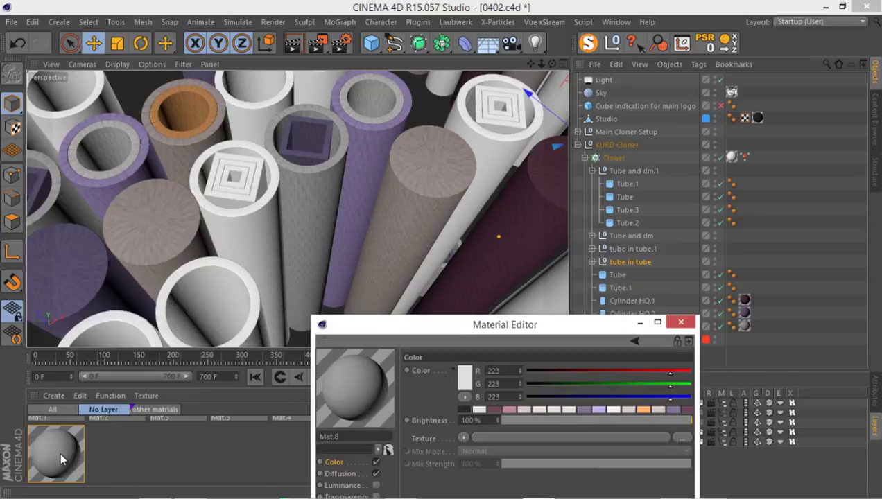
pyautogui.keyDown('ctrl'); pyautogui.moveTo(60, 451); pyautogui.dragTo(122, 461); pyautogui.keyUp('ctrl')
pyautogui.click(510, 411)
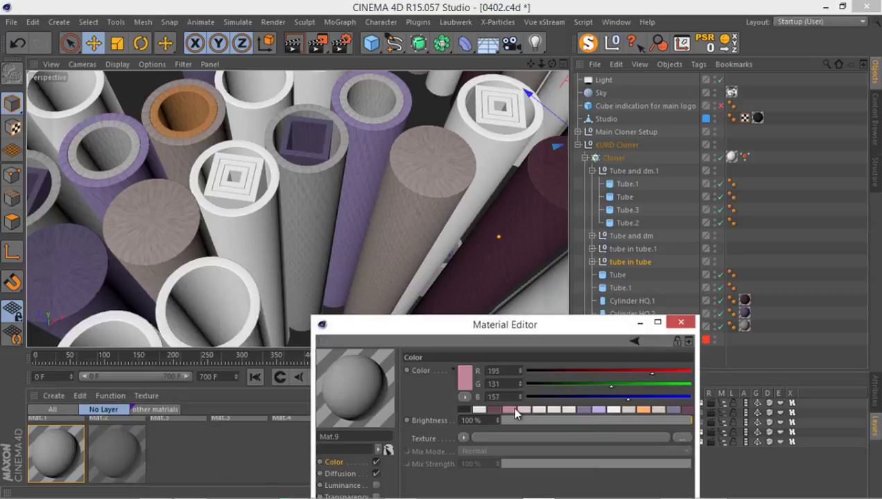
pyautogui.click(682, 323)
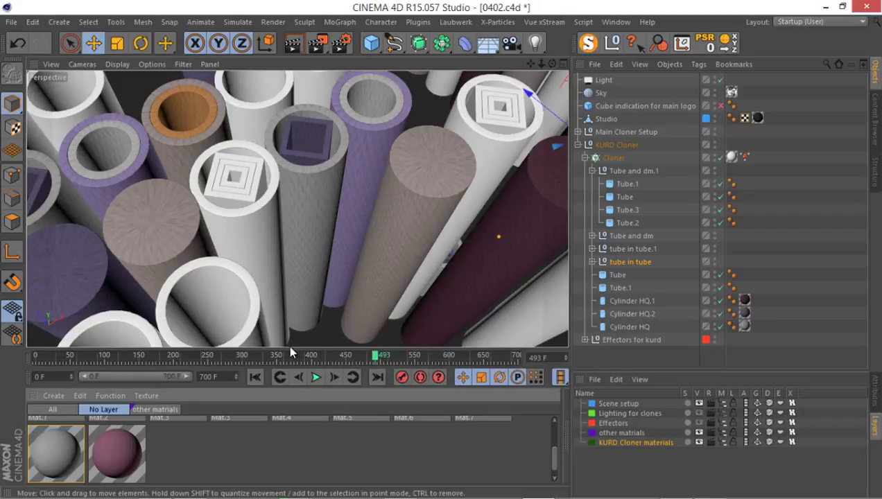
pyautogui.moveTo(291, 350); pyautogui.dragTo(322, 293)
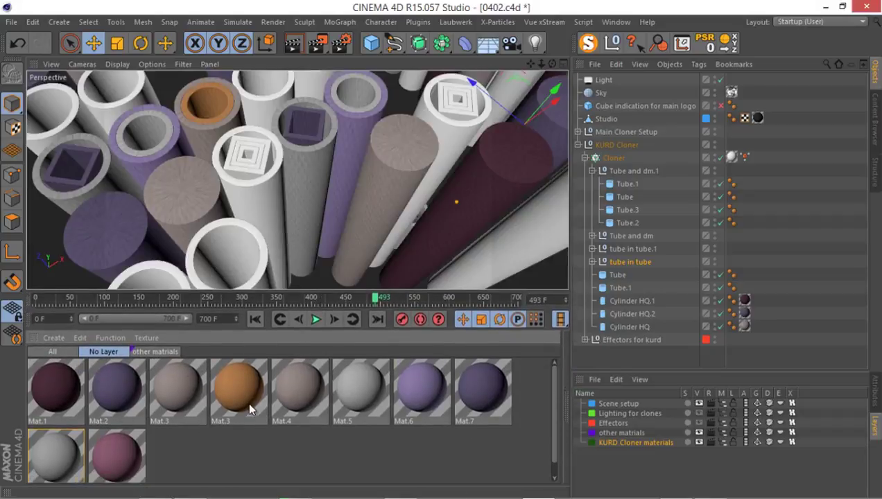
pyautogui.moveTo(111, 455); pyautogui.dragTo(617, 184)
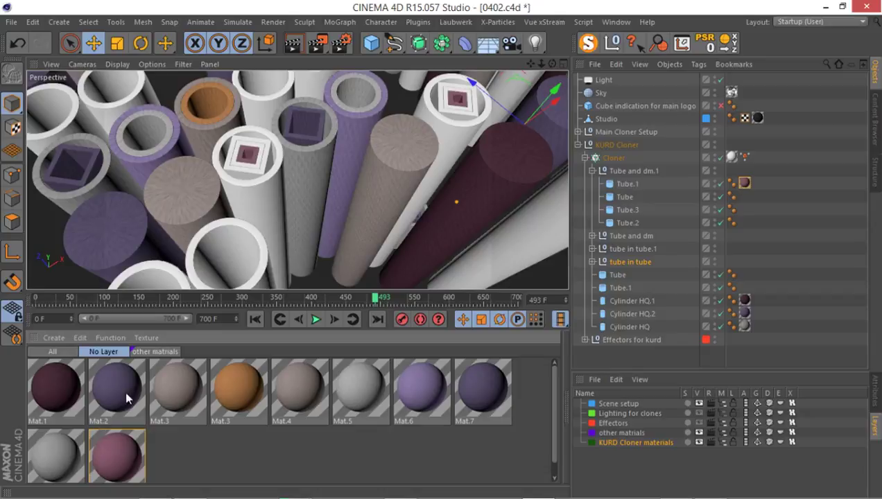
# In Tube and dm.1, apply Mat.5 to Tube, the gray-brown Mat.3 to Tube.3 and the lavender Mat.6 to Tube.2
pyautogui.moveTo(350, 390); pyautogui.dragTo(617, 197)
pyautogui.moveTo(167, 402); pyautogui.dragTo(624, 209)
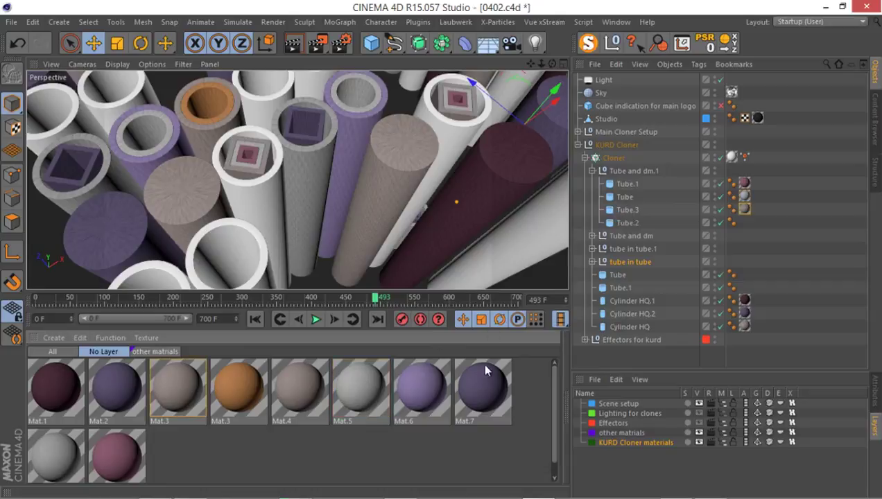
pyautogui.moveTo(440, 392); pyautogui.dragTo(621, 224)
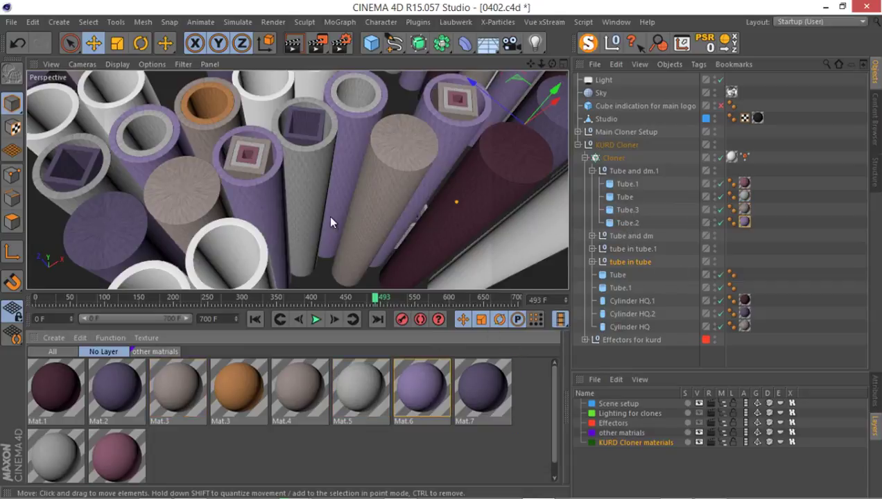
# Select the Cloner through one of its white tubes in the viewport and expand all of its nested groups
pyautogui.scroll(-5, 307, 212)
pyautogui.keyDown('alt'); pyautogui.moveTo(308, 212); pyautogui.dragTo(338, 141); pyautogui.keyUp('alt')
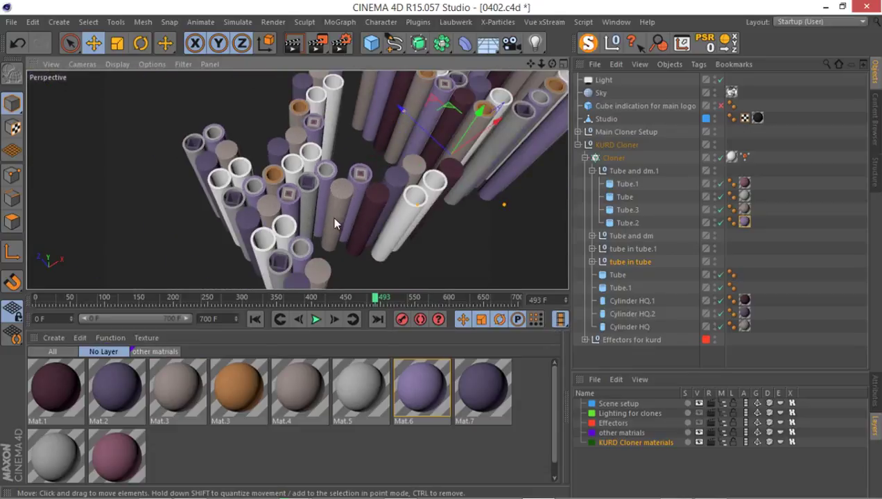
pyautogui.scroll(6, 399, 161)
pyautogui.keyDown('alt'); pyautogui.moveTo(372, 165); pyautogui.dragTo(309, 221); pyautogui.keyUp('alt')
pyautogui.click(348, 174)
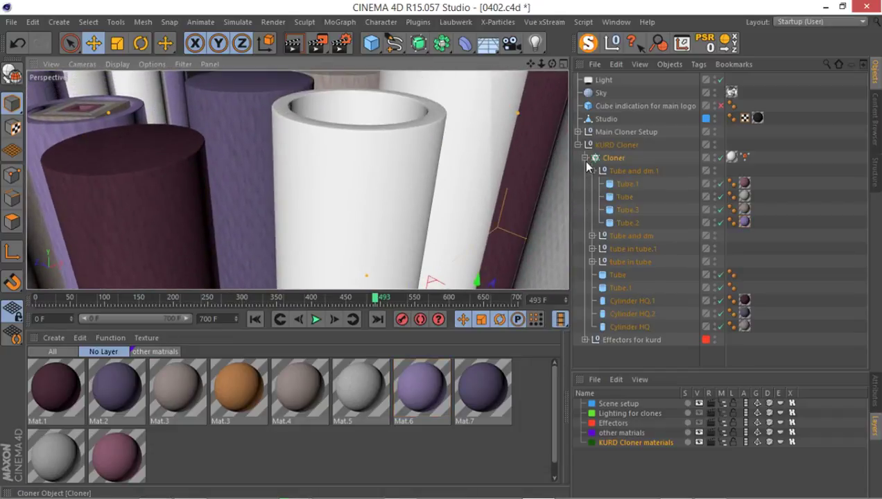
pyautogui.click(592, 170)
pyautogui.click(584, 158)
pyautogui.keyDown('ctrl'); pyautogui.click(585, 158); pyautogui.keyUp('ctrl')
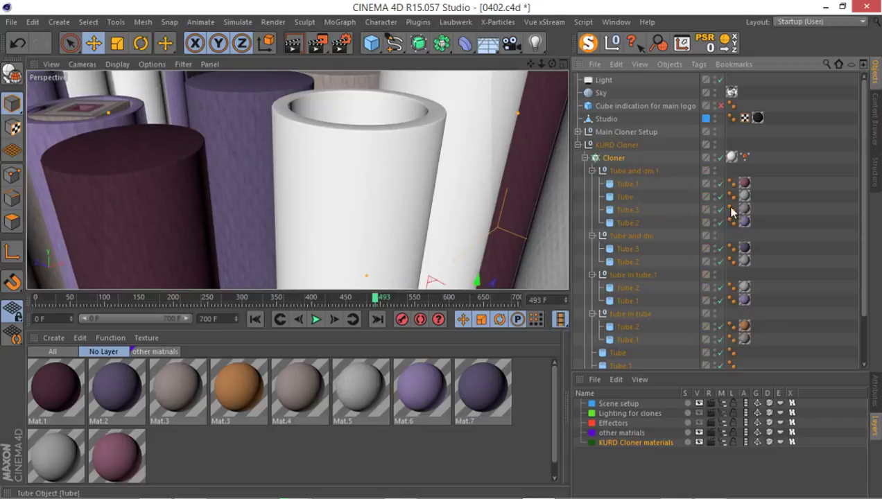
# Apply the pink material to Tube and the lavender Mat.6 to Tube.1, the two single tubes directly under the Cloner
pyautogui.scroll(-4, 652, 180)
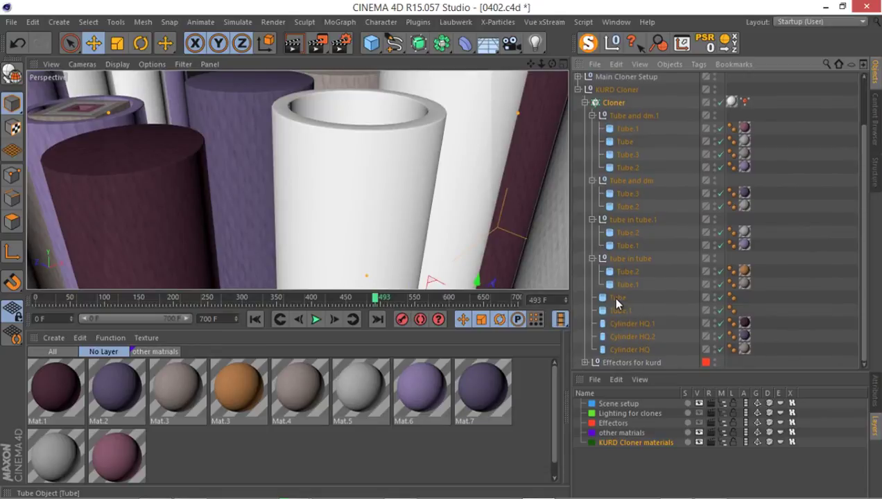
pyautogui.scroll(-5, 301, 209)
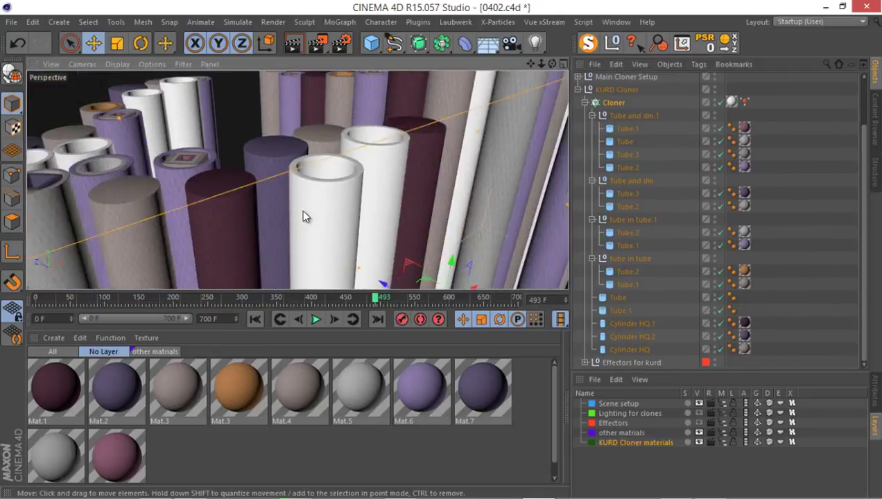
pyautogui.scroll(-5, 303, 215)
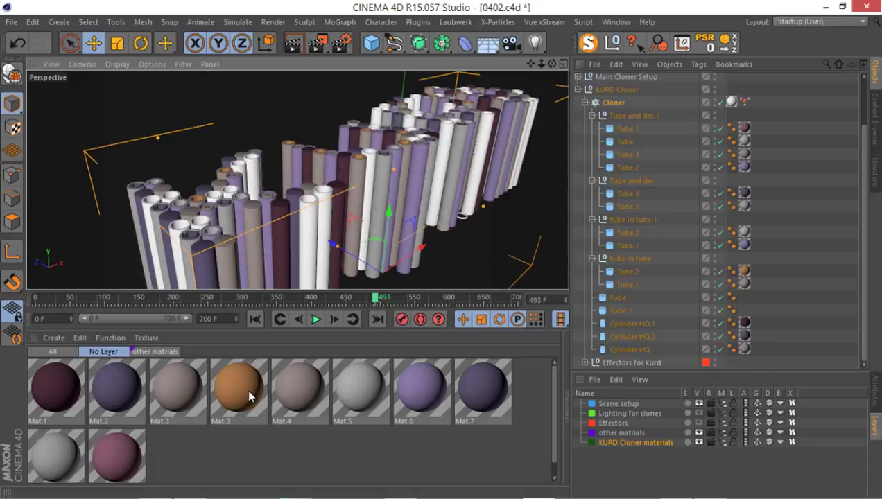
pyautogui.moveTo(143, 448); pyautogui.dragTo(617, 301)
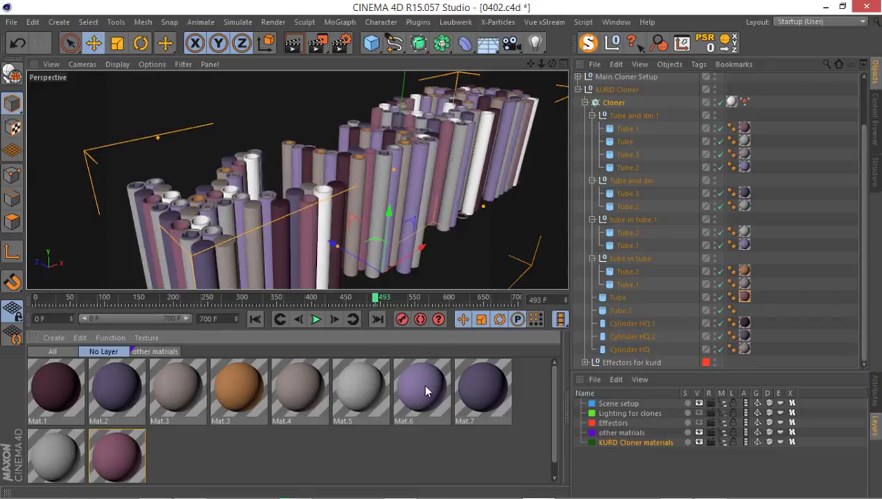
pyautogui.moveTo(597, 364); pyautogui.dragTo(612, 309)
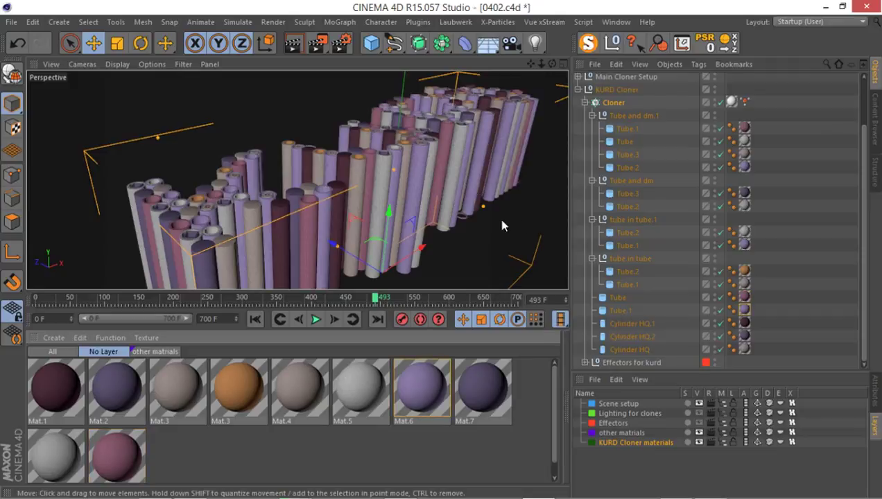
# Select all the texture tags on the Cloner's tubes and cylinders and set their projection to Cubic
pyautogui.keyDown('alt'); pyautogui.moveTo(426, 195); pyautogui.dragTo(265, 203); pyautogui.keyUp('alt')
pyautogui.keyDown('alt'); pyautogui.moveTo(266, 202); pyautogui.dragTo(296, 199, button='right'); pyautogui.keyUp('alt')
pyautogui.keyDown('alt'); pyautogui.moveTo(296, 199); pyautogui.dragTo(322, 196); pyautogui.keyUp('alt')
pyautogui.keyDown('alt'); pyautogui.moveTo(279, 149); pyautogui.dragTo(305, 194); pyautogui.keyUp('alt')
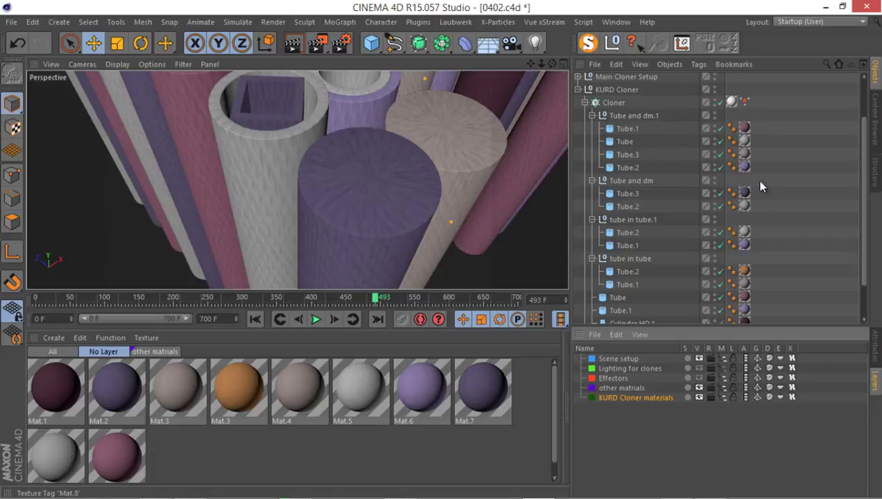
pyautogui.scroll(-2, 789, 148)
pyautogui.press('F5')
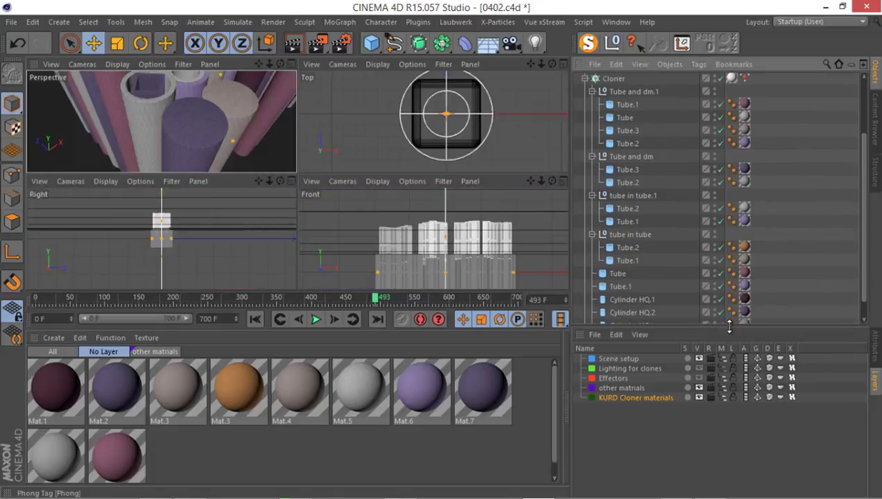
pyautogui.moveTo(752, 326); pyautogui.dragTo(754, 413)
pyautogui.moveTo(763, 162); pyautogui.dragTo(745, 279)
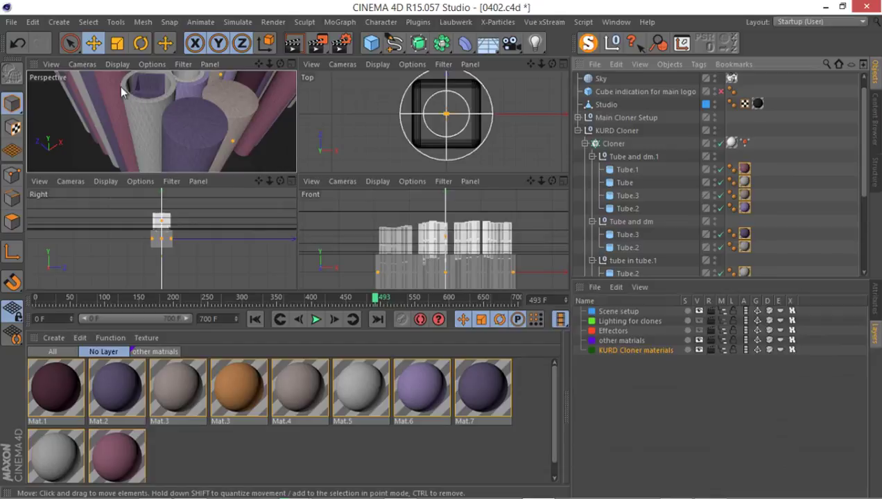
pyautogui.middleClick(171, 109)
pyautogui.click(877, 304)
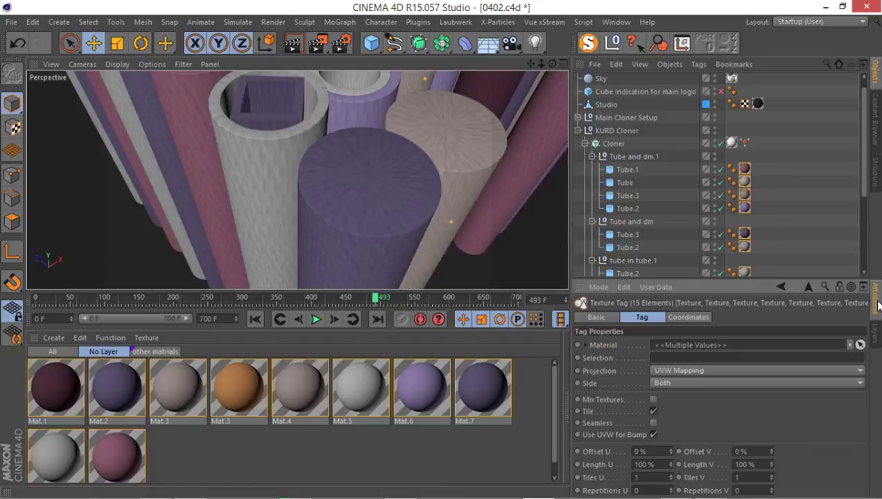
pyautogui.click(683, 371)
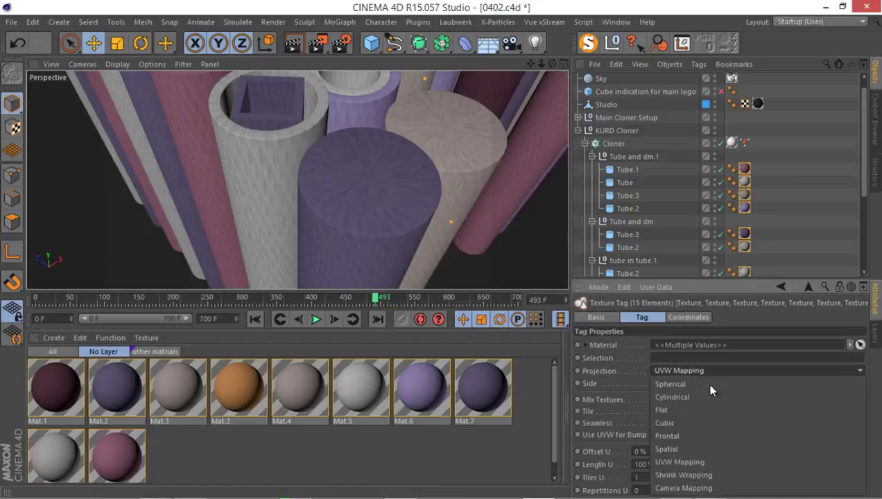
pyautogui.click(718, 423)
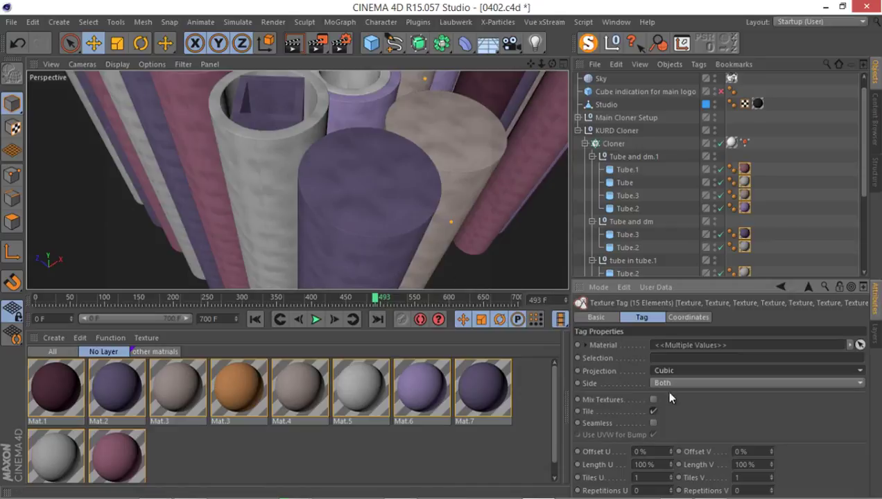
# Try a Length U and Length V of 50% on the selected texture tags
pyautogui.press('F5')
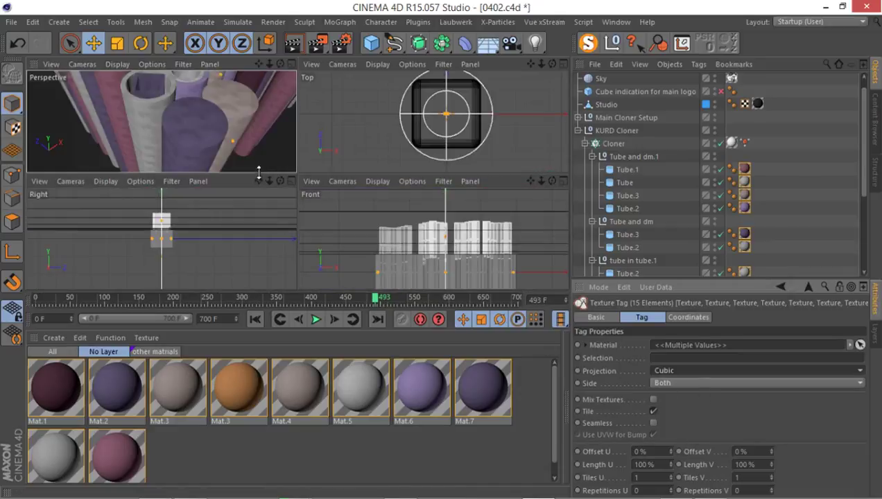
pyautogui.middleClick(258, 166)
pyautogui.doubleClick(651, 464)
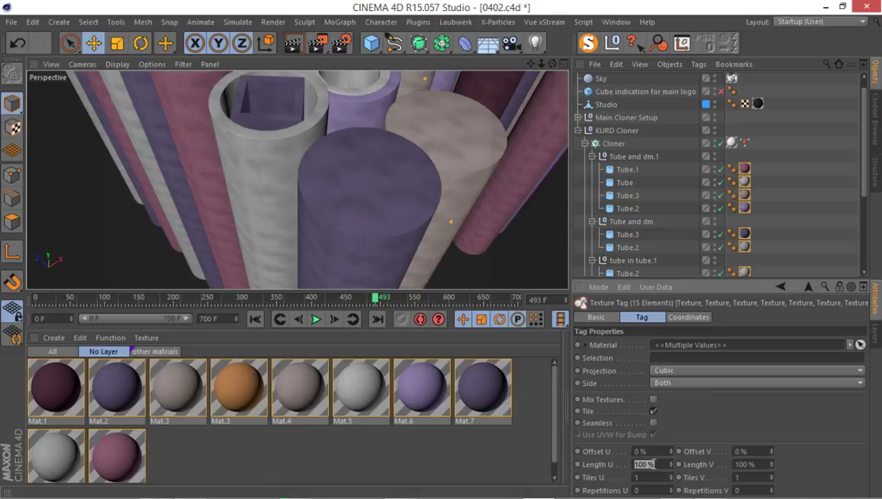
pyautogui.write('50')
pyautogui.press('Tab')
pyautogui.write('5')
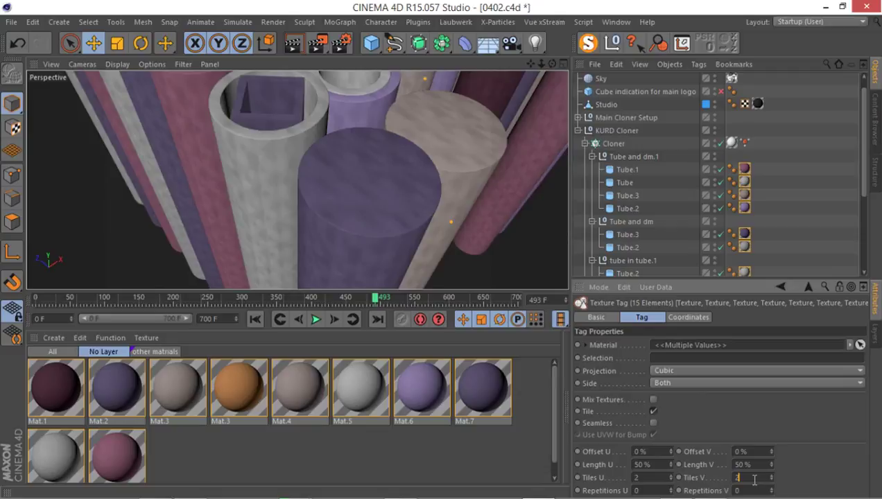
# Set Length U and Length V of the selected texture tags to 25% and move the timeline to frame 406
pyautogui.doubleClick(642, 465)
pyautogui.write('25')
pyautogui.press('Tab')
pyautogui.write('25')
pyautogui.doubleClick(746, 452)
pyautogui.moveTo(322, 220)
pyautogui.keyDown('alt'); pyautogui.mouseDown()
pyautogui.moveTo(322, 149)
pyautogui.moveTo(337, 85)
pyautogui.moveTo(333, 142)
pyautogui.moveTo(378, 142)
pyautogui.moveTo(360, 182)
pyautogui.moveTo(352, 169)
pyautogui.moveTo(351, 206)
pyautogui.moveTo(340, 204)
pyautogui.moveTo(380, 195)
pyautogui.moveTo(309, 219)
pyautogui.mouseUp(); pyautogui.keyUp('alt')
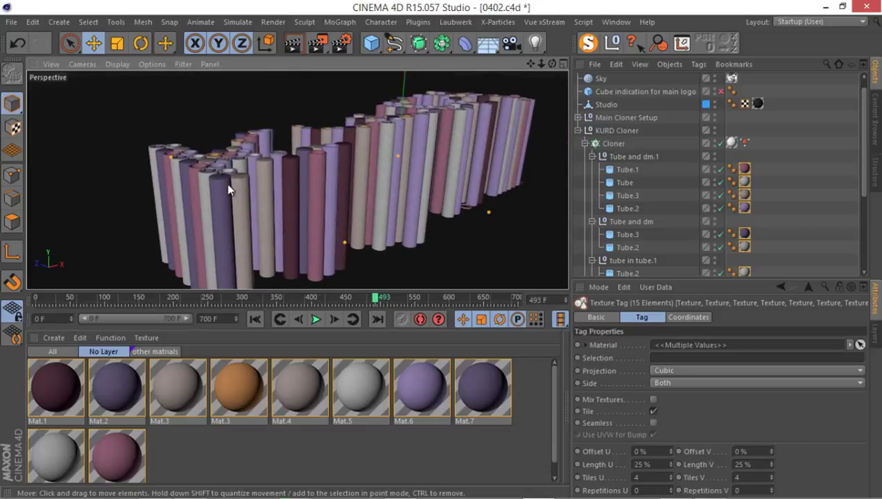
pyautogui.moveTo(361, 299); pyautogui.dragTo(316, 295)
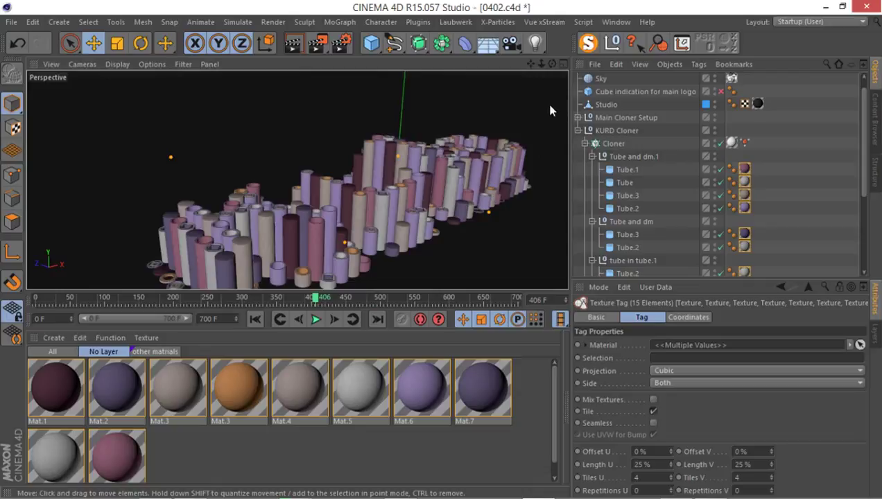
# Collapse the KURD Cloner group and expand the Main Cloner Setup group
pyautogui.click(576, 131)
pyautogui.click(576, 143)
pyautogui.click(577, 143)
pyautogui.click(578, 132)
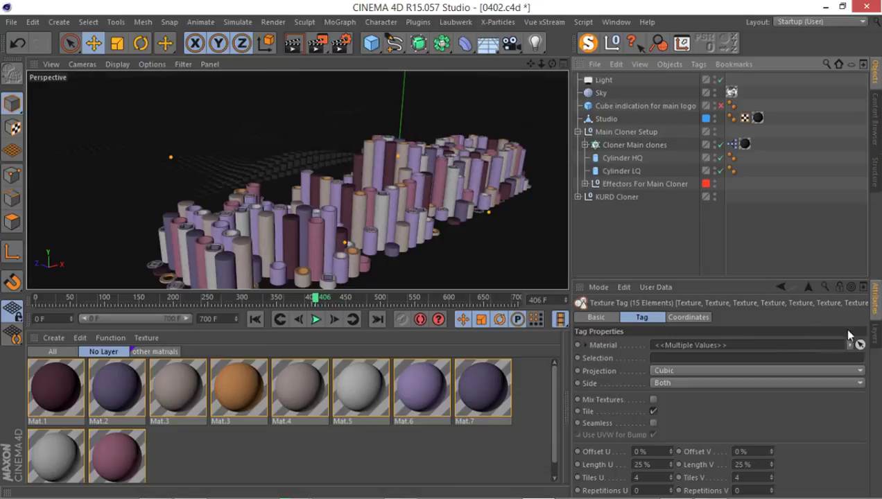
# Assign Mat.7 to the KURD Cloner materials layer and show only that layer's materials
pyautogui.click(876, 339)
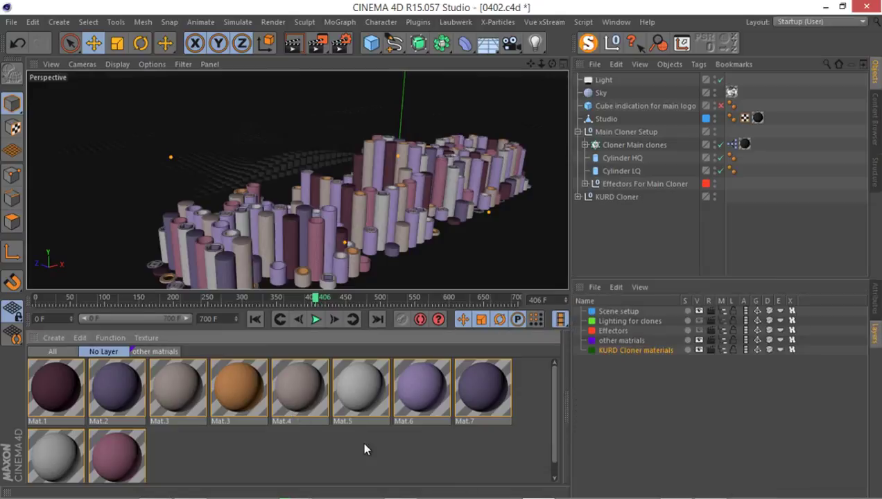
pyautogui.moveTo(468, 401); pyautogui.dragTo(648, 353)
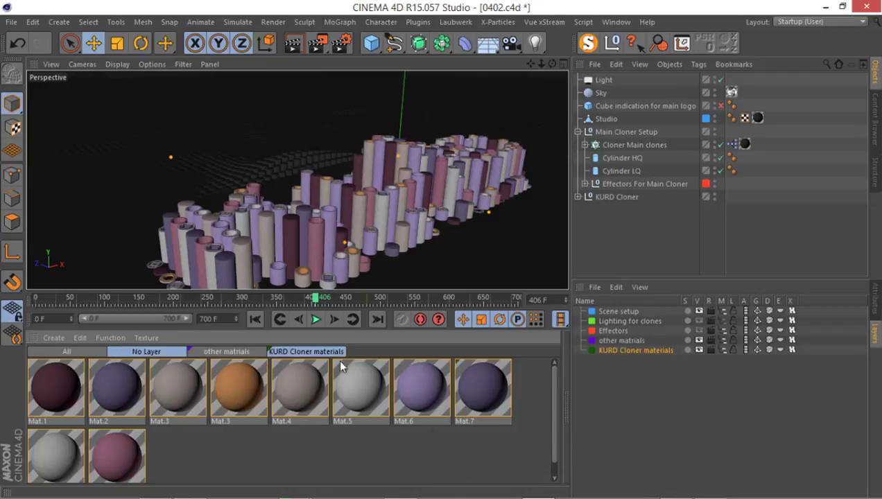
pyautogui.click(274, 353)
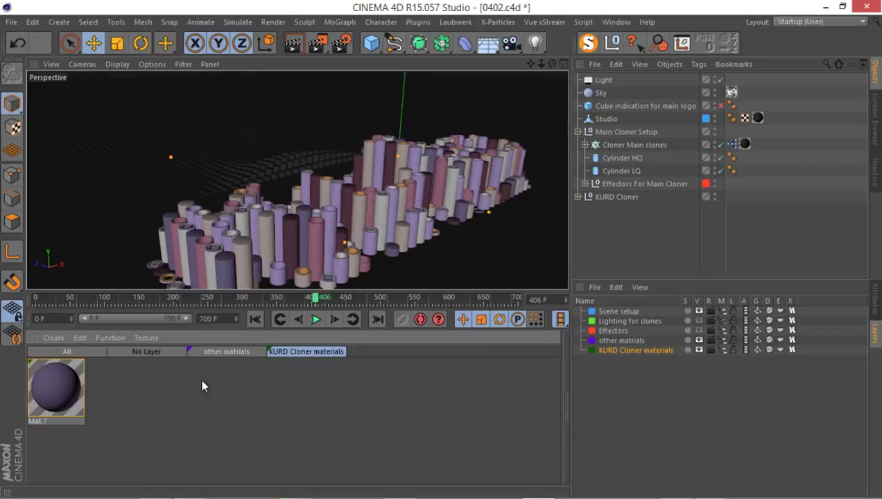
# Assign all remaining materials without a layer to the KURD Cloner materials layer and display that layer's materials
pyautogui.click(147, 352)
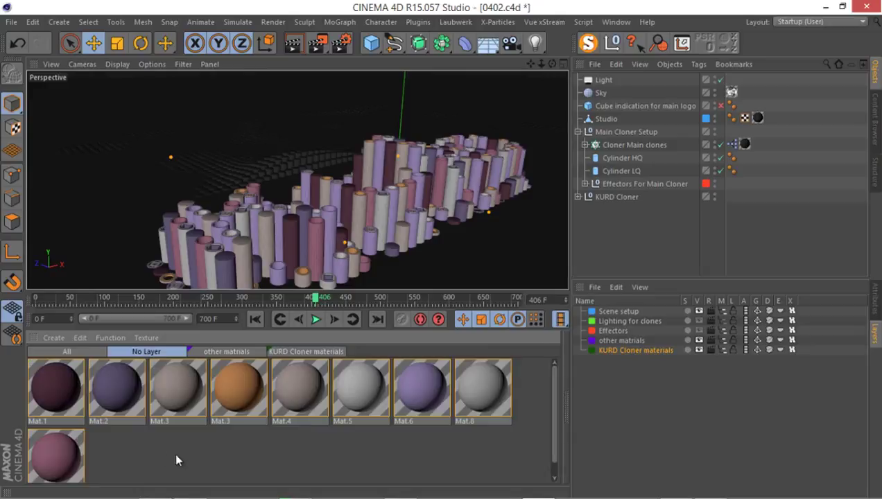
pyautogui.moveTo(530, 403); pyautogui.dragTo(149, 438)
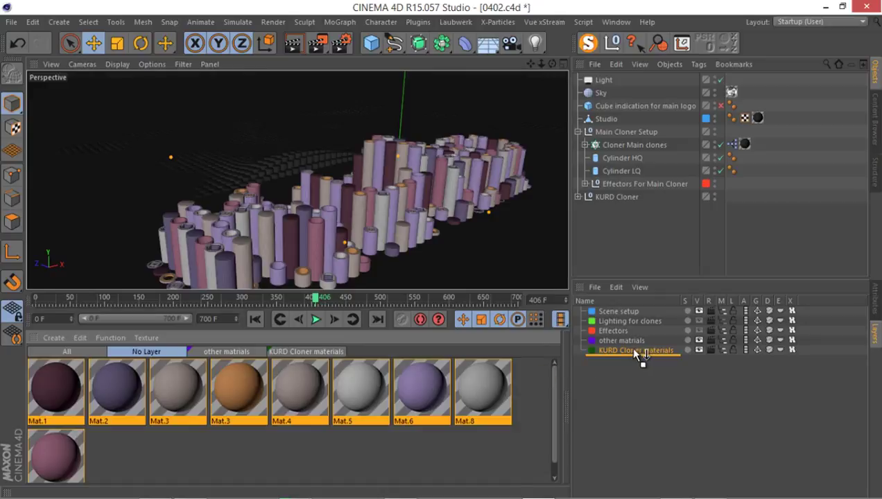
pyautogui.moveTo(635, 350); pyautogui.dragTo(635, 352)
pyautogui.click(290, 352)
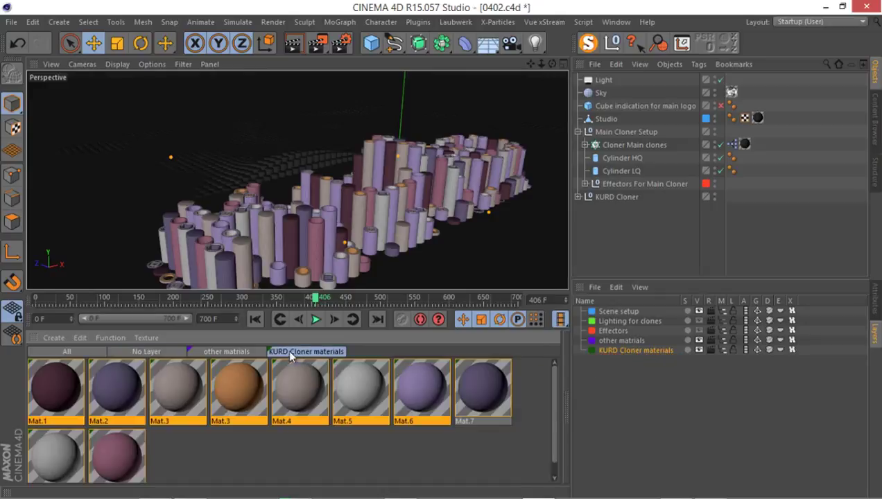
pyautogui.click(281, 449)
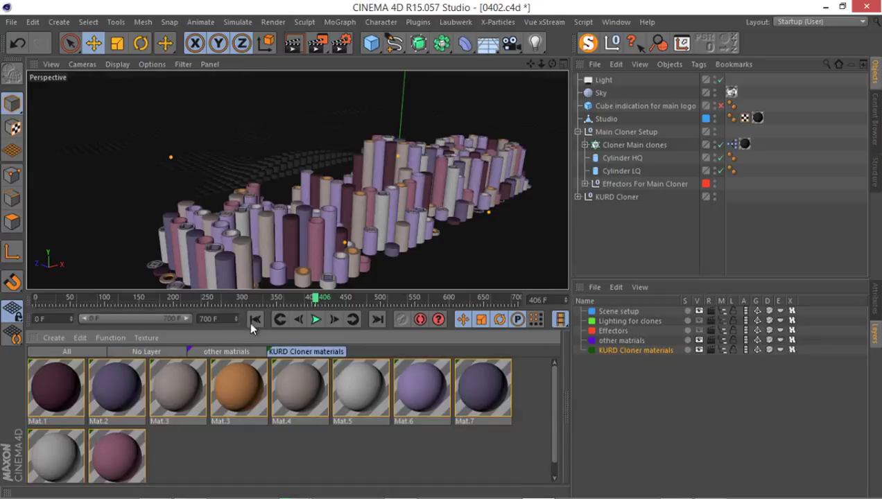
# Enlarge the viewport above the material manager and render a preview of the whole coloured cylinder formation in the perspective view
pyautogui.moveTo(303, 291); pyautogui.dragTo(285, 389)
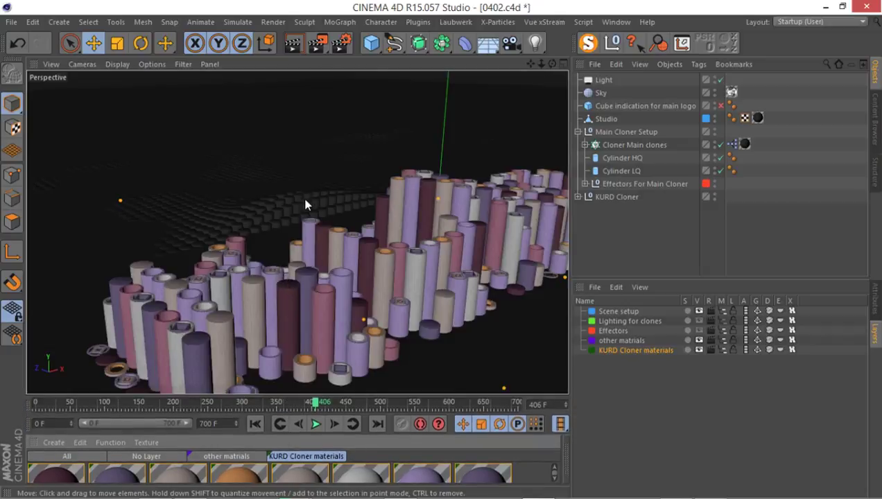
pyautogui.keyDown('alt'); pyautogui.moveTo(276, 260); pyautogui.dragTo(309, 248, button='right'); pyautogui.keyUp('alt')
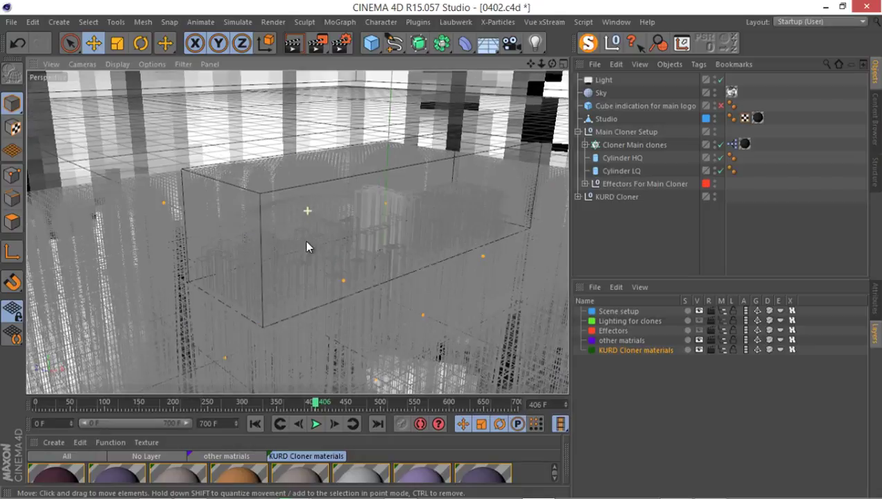
pyautogui.hotkey('ctrl', 'shift', 'z')
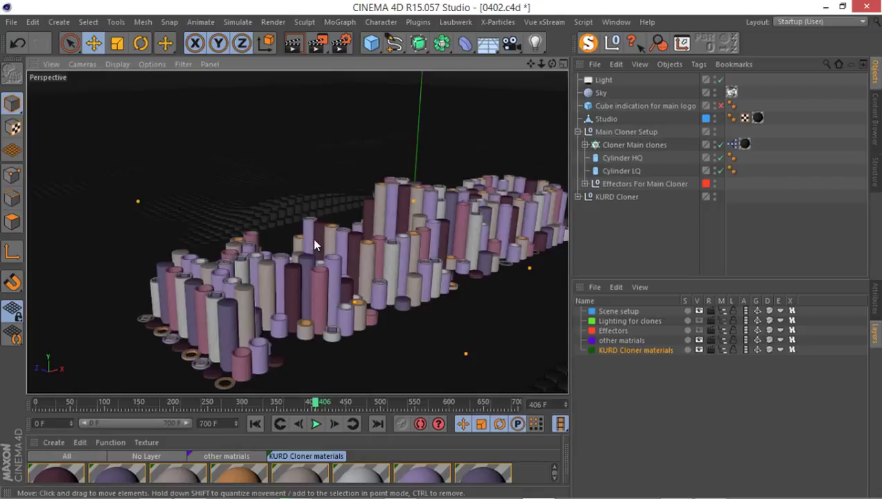
pyautogui.scroll(-5, 281, 286)
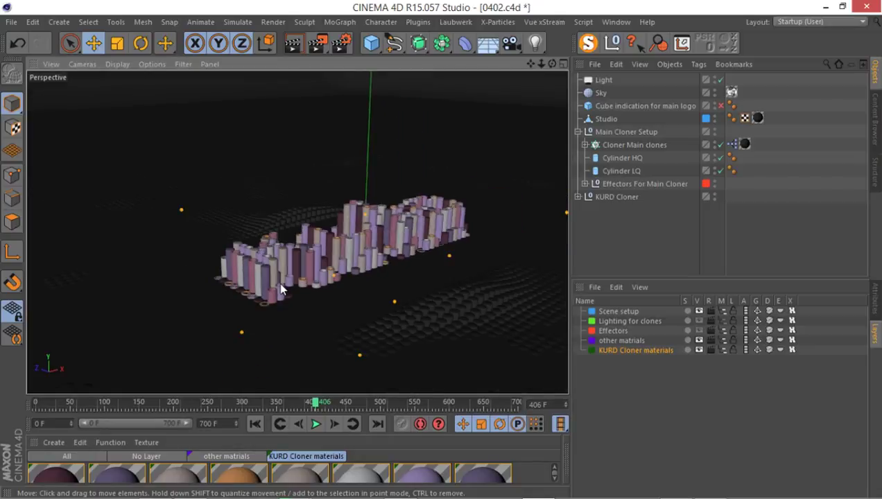
pyautogui.click(296, 46)
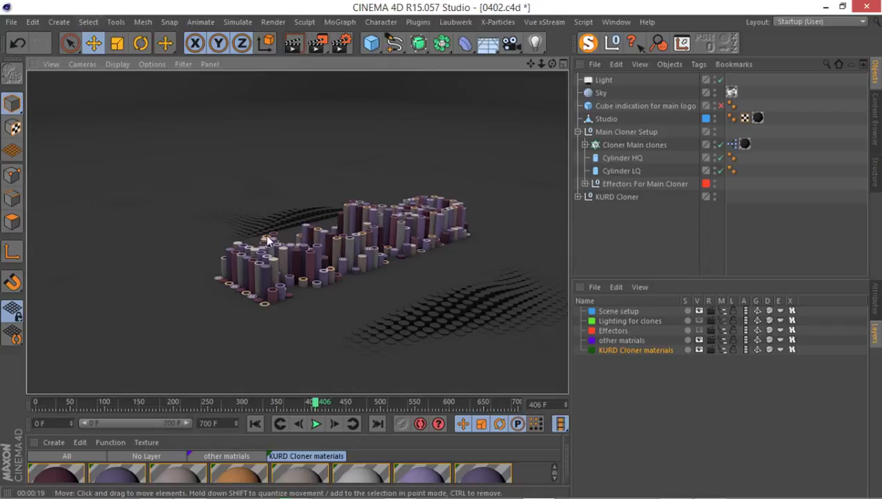
pyautogui.click(303, 235)
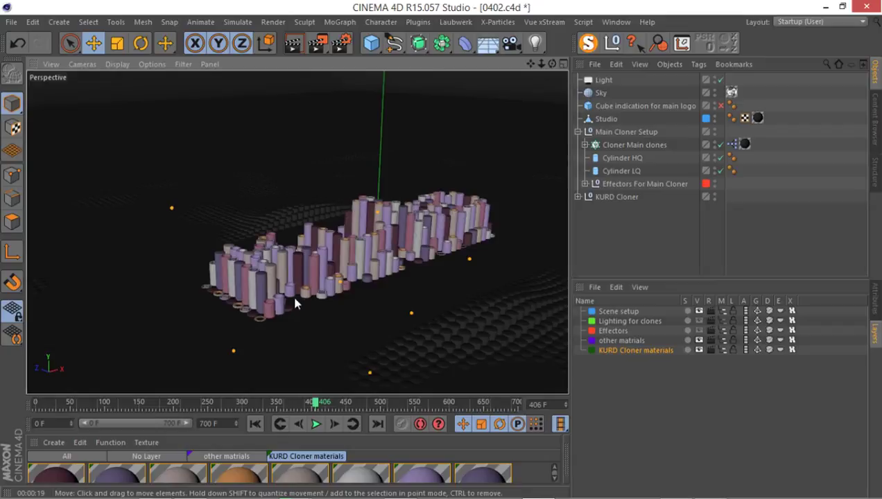
# Render a close-up preview of the front cylinders and nested tubes in the viewport to examine their paper texture
pyautogui.scroll(5, 374, 218)
pyautogui.scroll(2, 359, 208)
pyautogui.moveTo(391, 177)
pyautogui.keyDown('alt'); pyautogui.mouseDown()
pyautogui.moveTo(400, 174)
pyautogui.moveTo(398, 182)
pyautogui.mouseUp(); pyautogui.keyUp('alt')
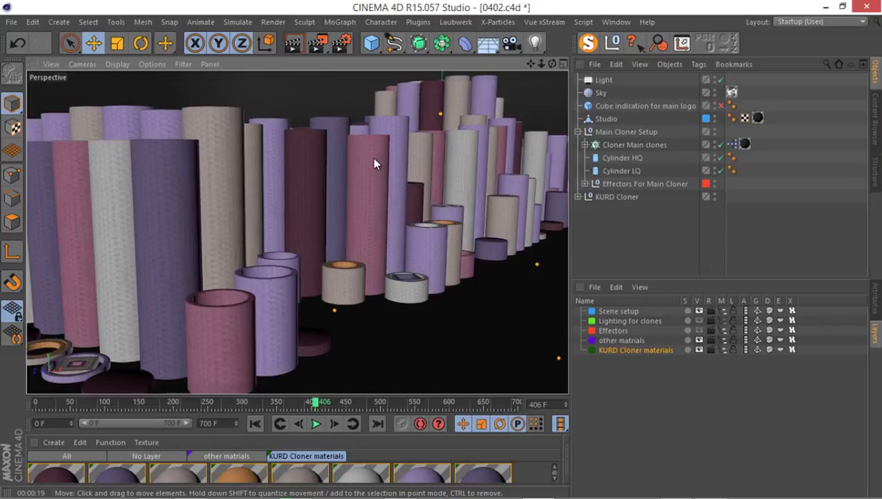
pyautogui.click(293, 44)
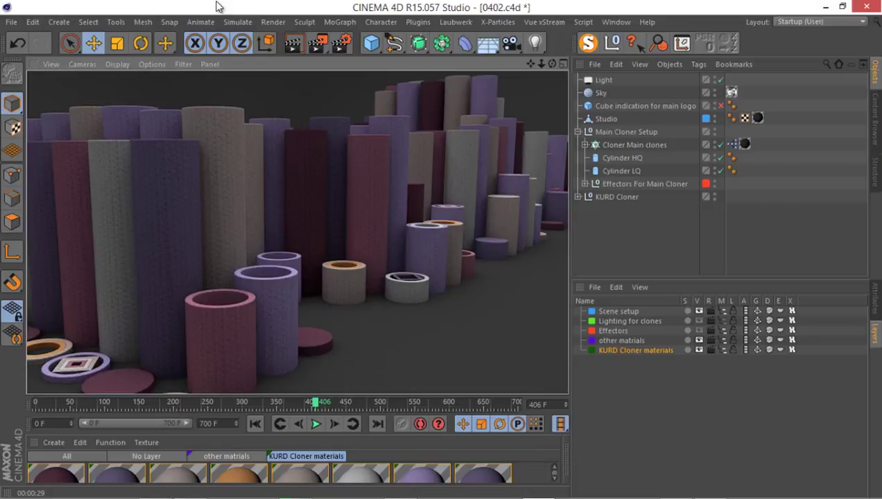